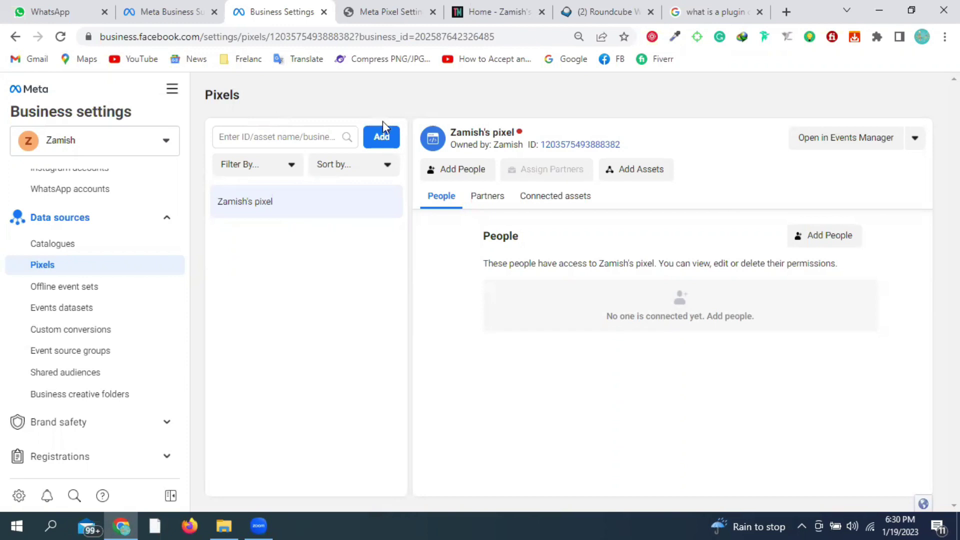
# Start adding a new pixel under the business data sources and name it "Zamish's collection pixel"
pyautogui.click(58, 267)
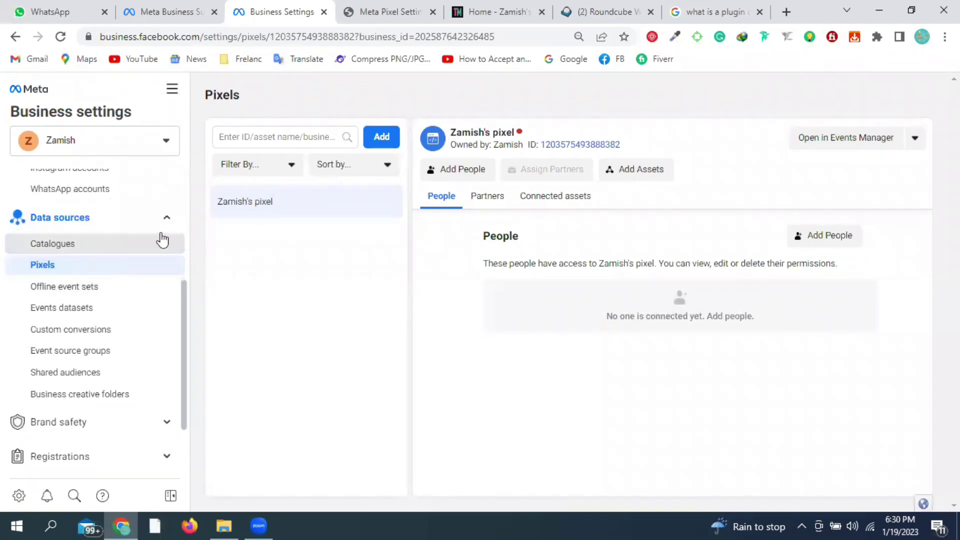
pyautogui.click(377, 138)
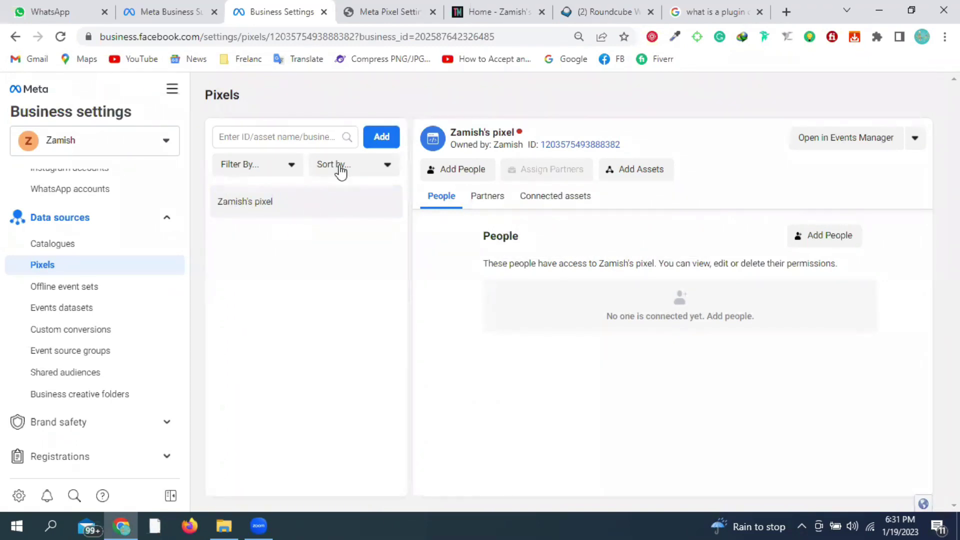
pyautogui.click(380, 136)
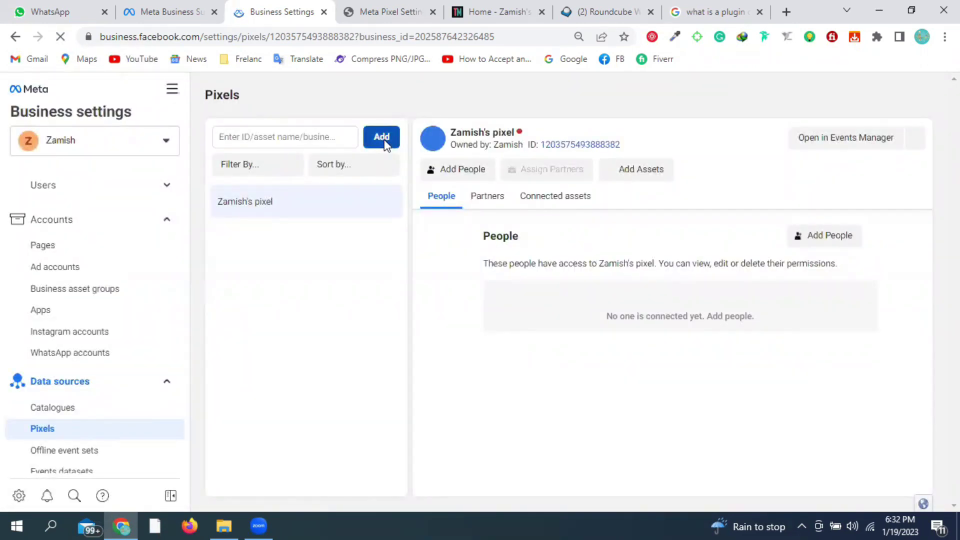
pyautogui.click(382, 139)
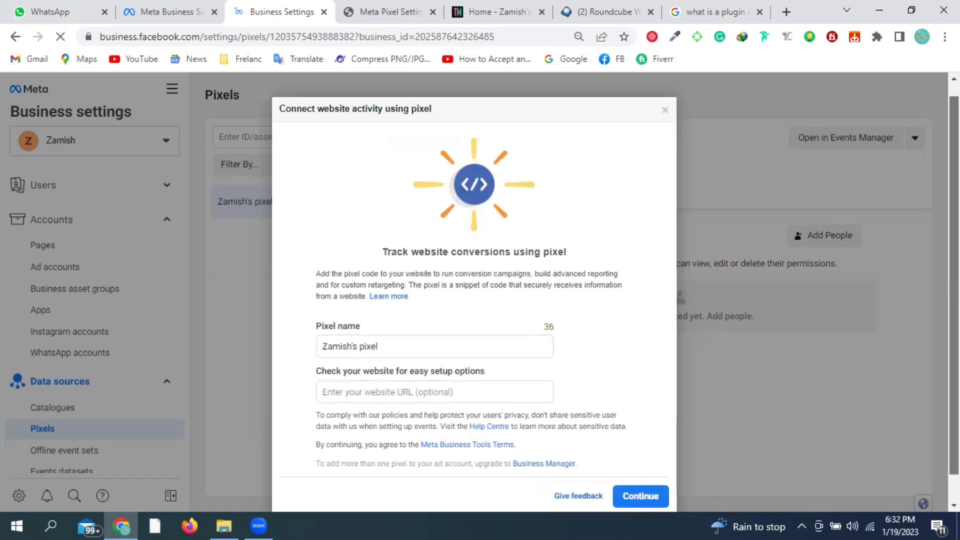
pyautogui.click(407, 318)
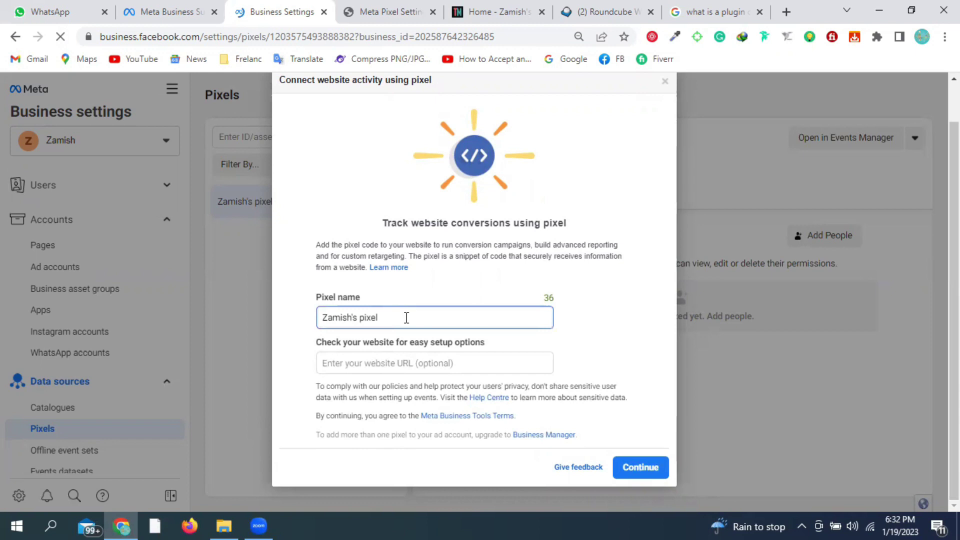
pyautogui.write('collection')
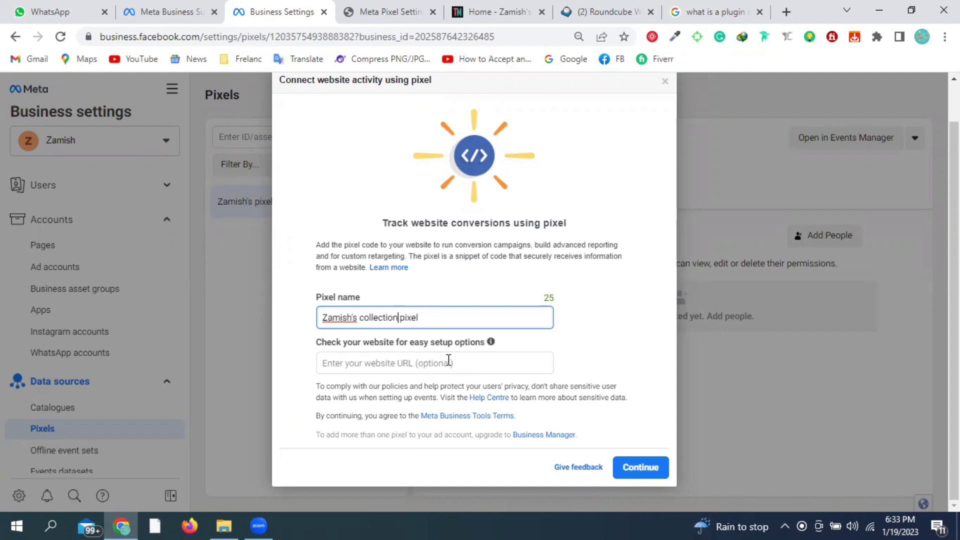
# Enter the store's address, zamish.com, copied from its open home page, as the pixel's website URL and create the pixel
pyautogui.click(377, 364)
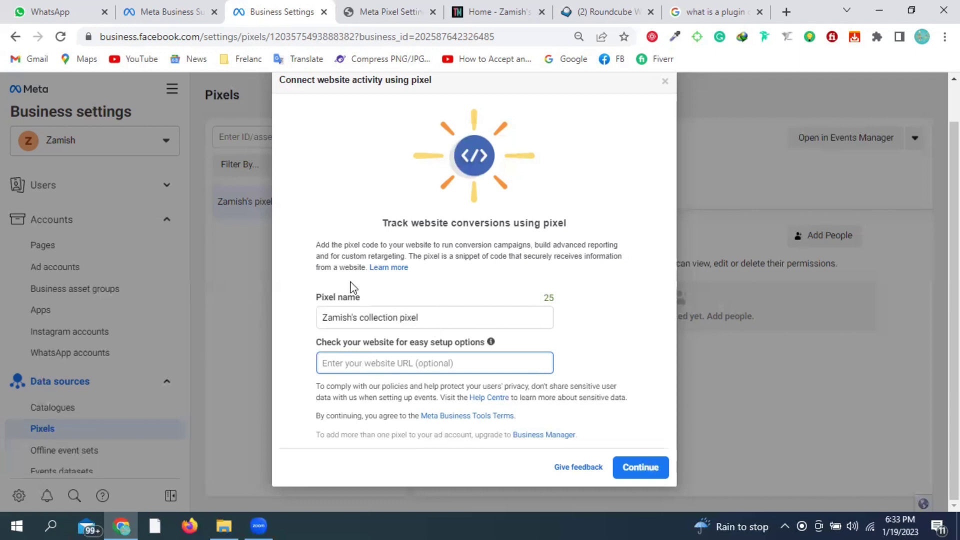
pyautogui.click(491, 15)
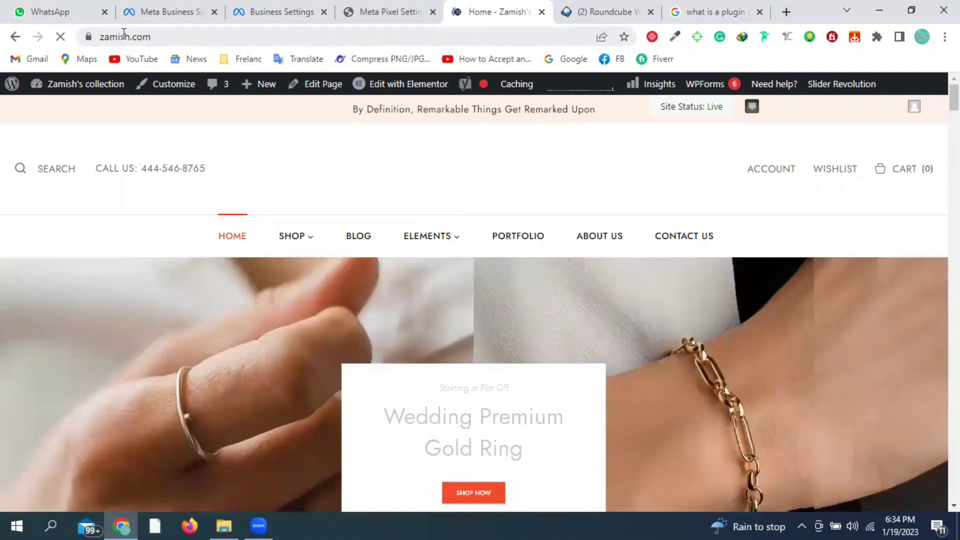
pyautogui.click(124, 36)
pyautogui.hotkey('ctrl', 'c')
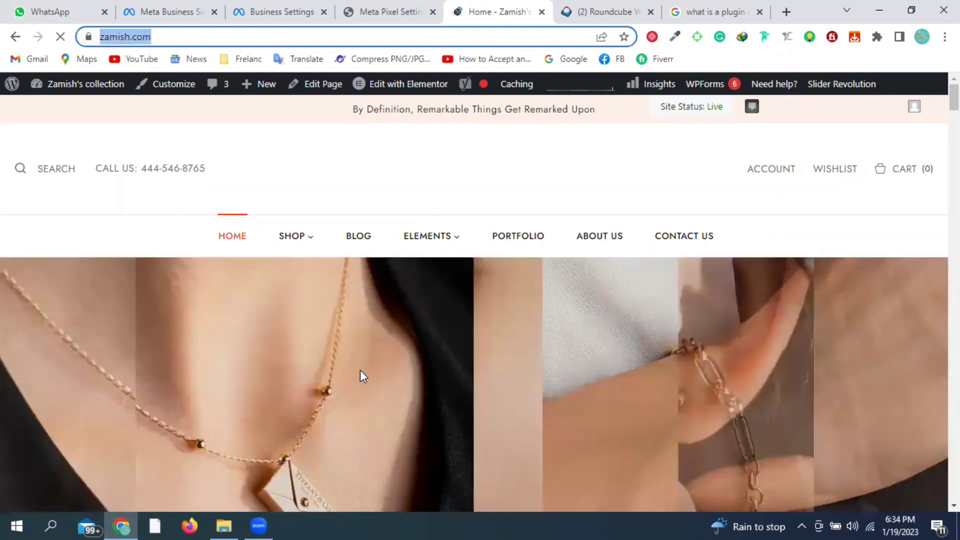
pyautogui.hotkey('ctrl', '3')
pyautogui.hotkey('ctrl', 'v')
pyautogui.click(640, 471)
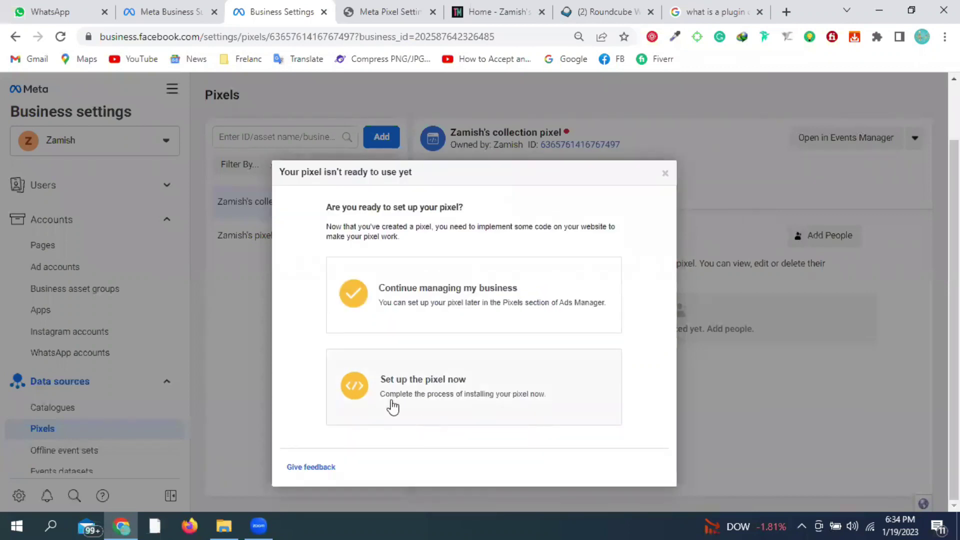
# Start setting up the pixel now through a partner account, choosing WordPress as the partner
pyautogui.click(429, 395)
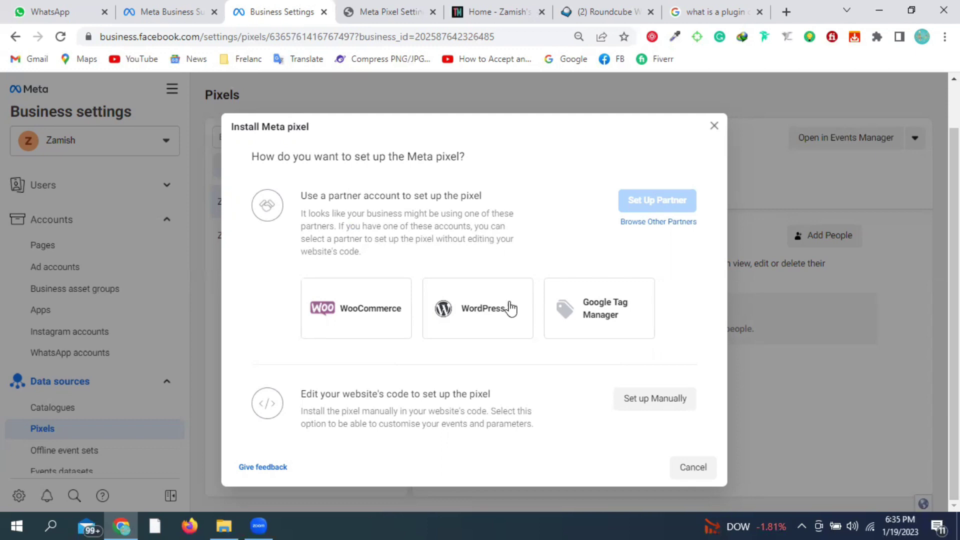
pyautogui.click(485, 312)
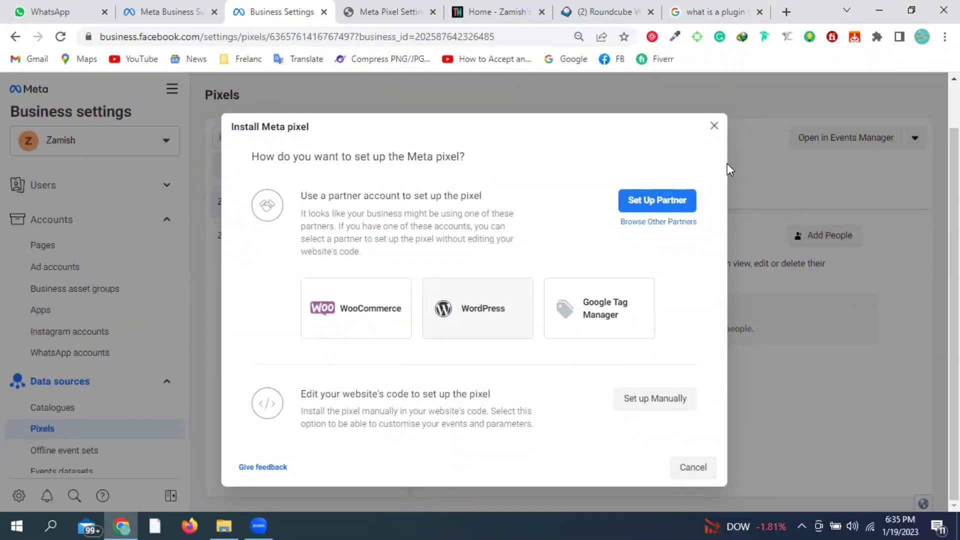
pyautogui.click(667, 199)
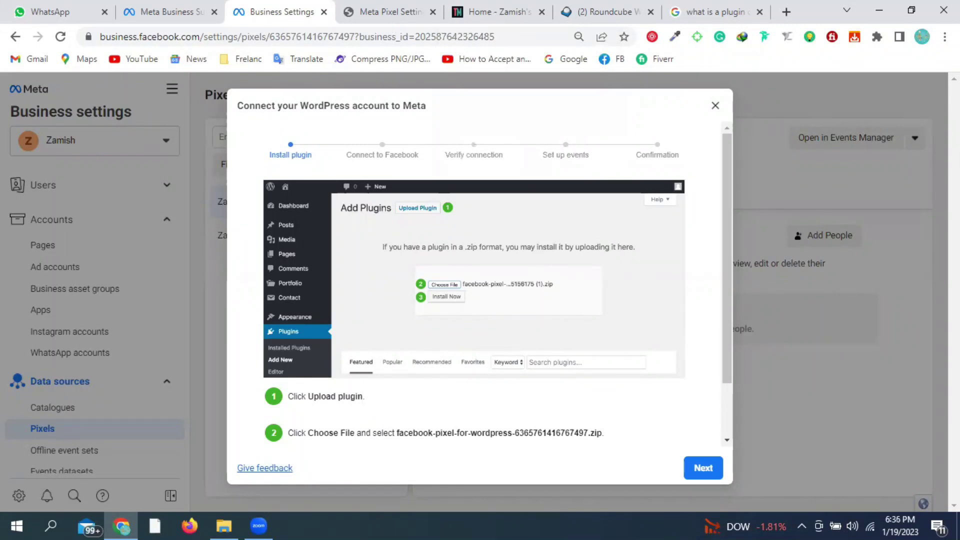
# Review the Meta pixel settings page in the WordPress admin, then return to the plugin installation instructions
pyautogui.hotkey('ctrl', 'Tab')
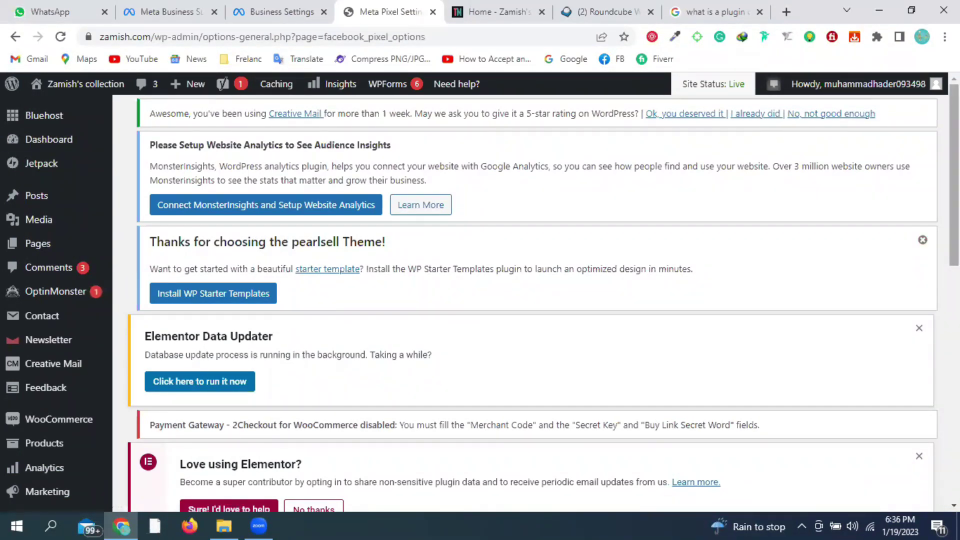
pyautogui.scroll(-2, 530, 300)
pyautogui.scroll(-4, 530, 300)
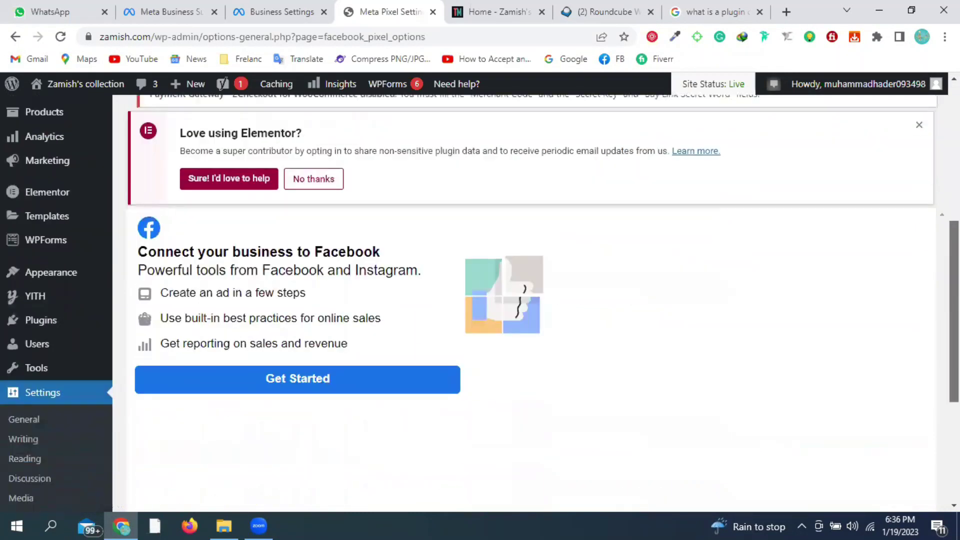
pyautogui.scroll(-2, 530, 300)
pyautogui.scroll(1, 530, 300)
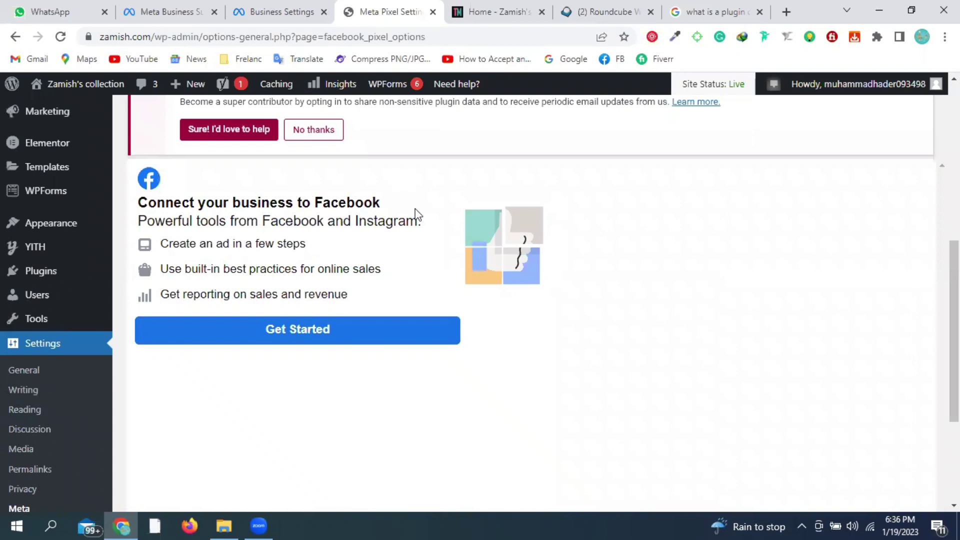
pyautogui.hotkey('ctrl', 'pageup')
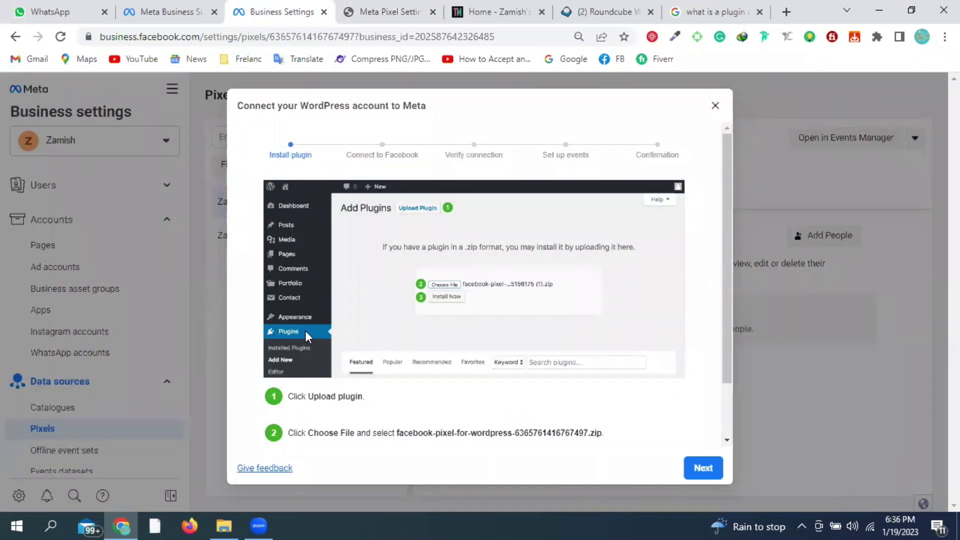
# Open the Add Plugins page in the site's WordPress admin
pyautogui.click(378, 12)
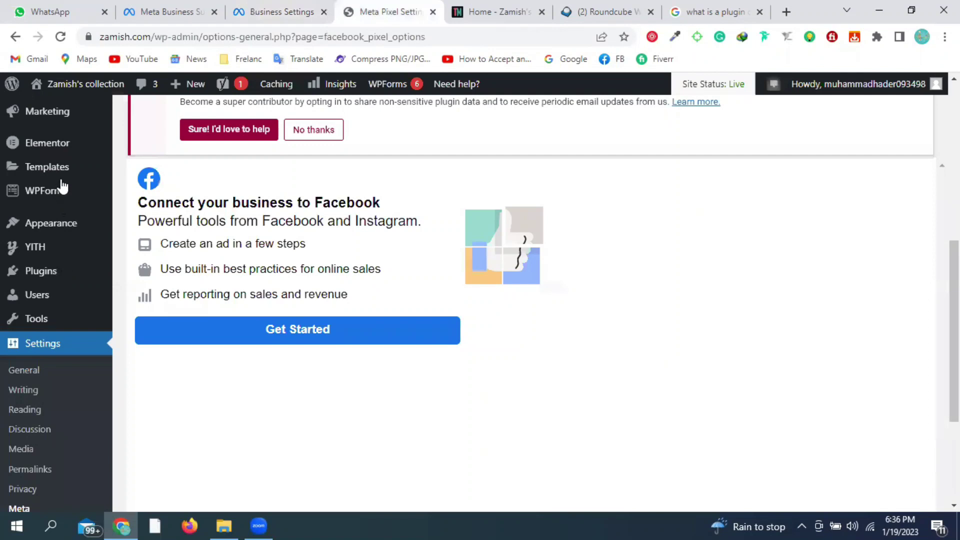
pyautogui.moveTo(38, 270)
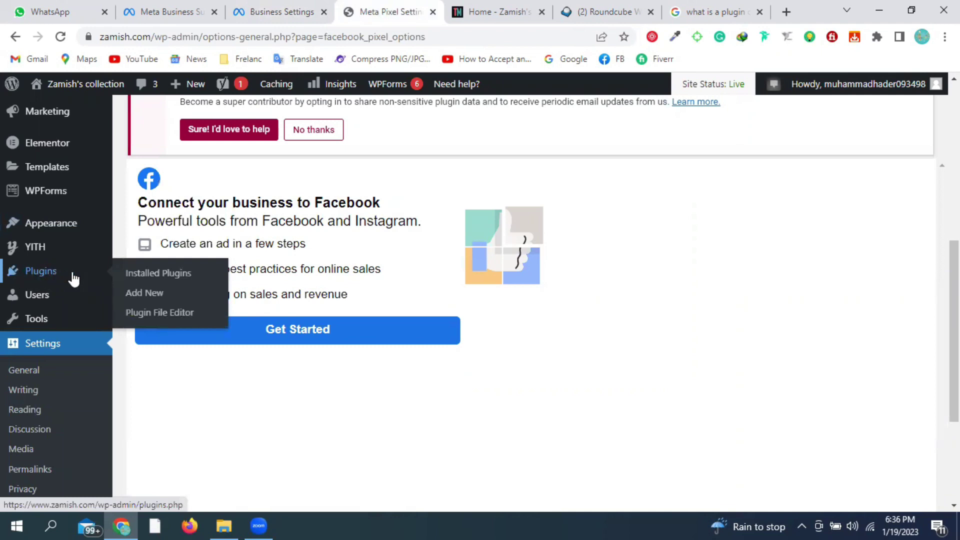
pyautogui.click(177, 279)
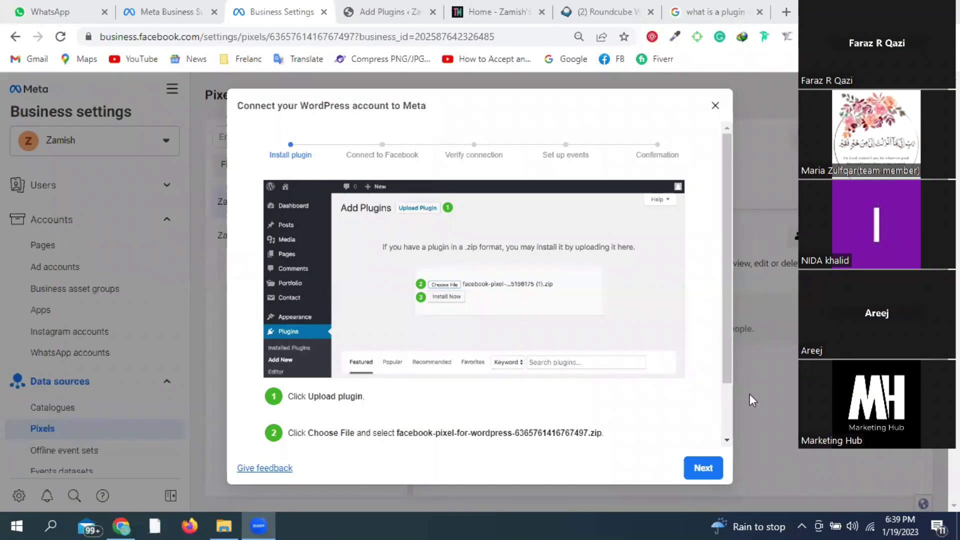
# Return to the Add Plugins page in WordPress and search the plugins for "facebook"
pyautogui.click(783, 42)
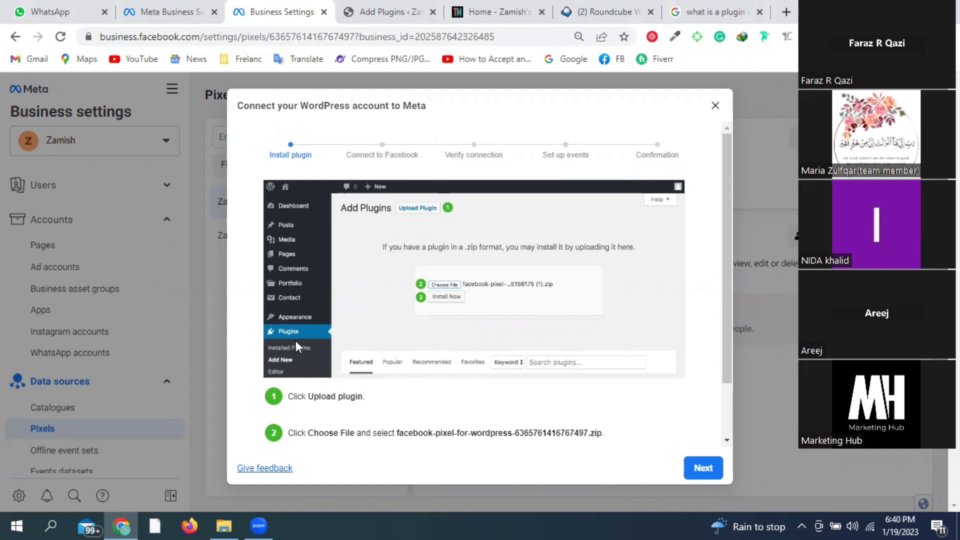
pyautogui.click(358, 10)
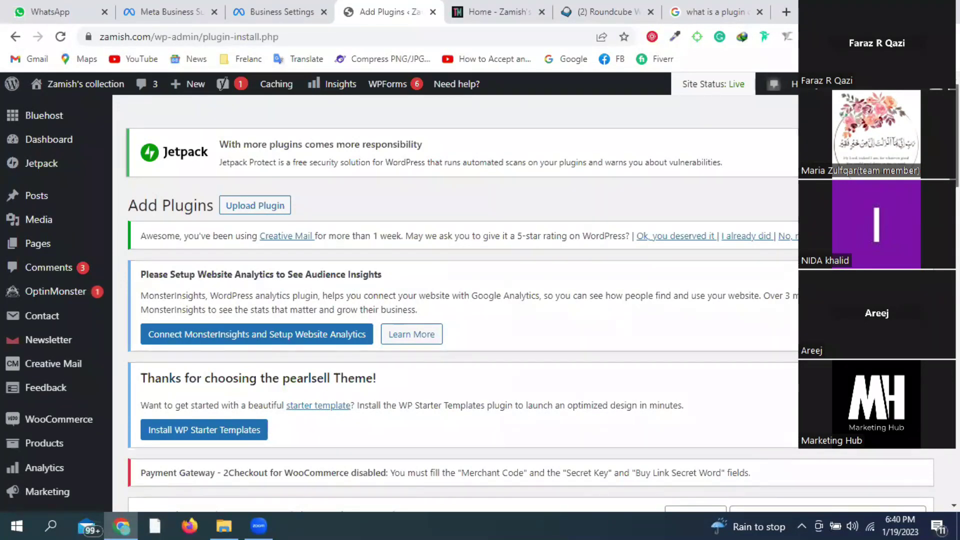
pyautogui.scroll(-4, 346, 252)
pyautogui.scroll(-2, 677, 272)
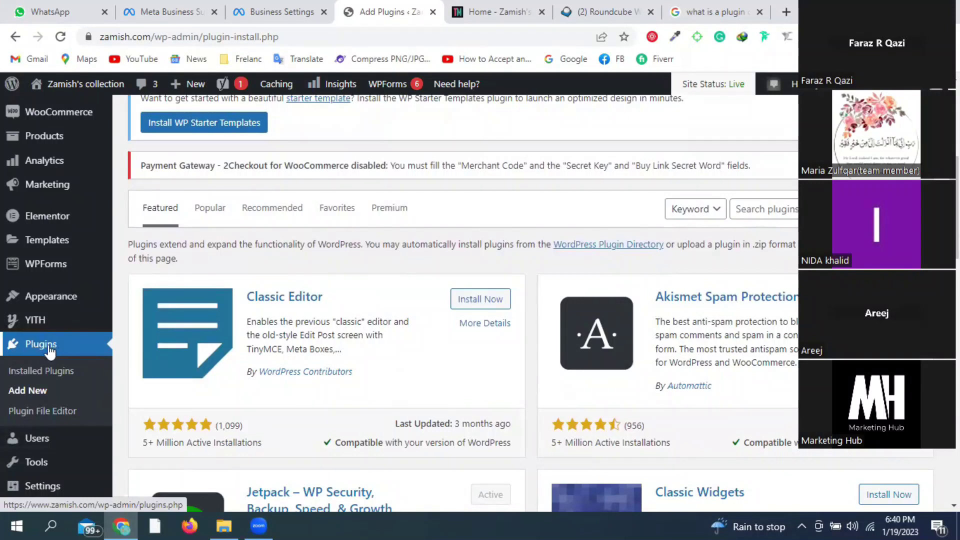
pyautogui.click(764, 211)
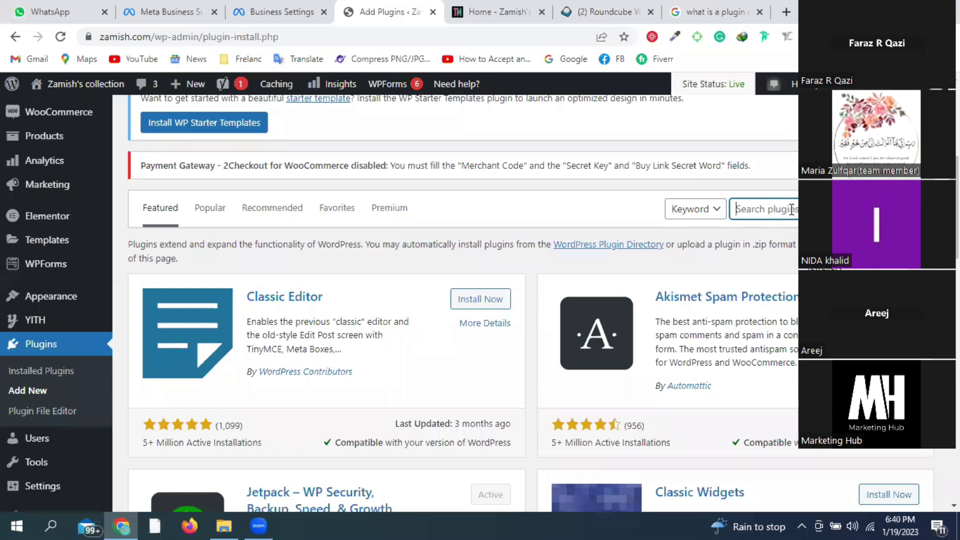
pyautogui.write('f')
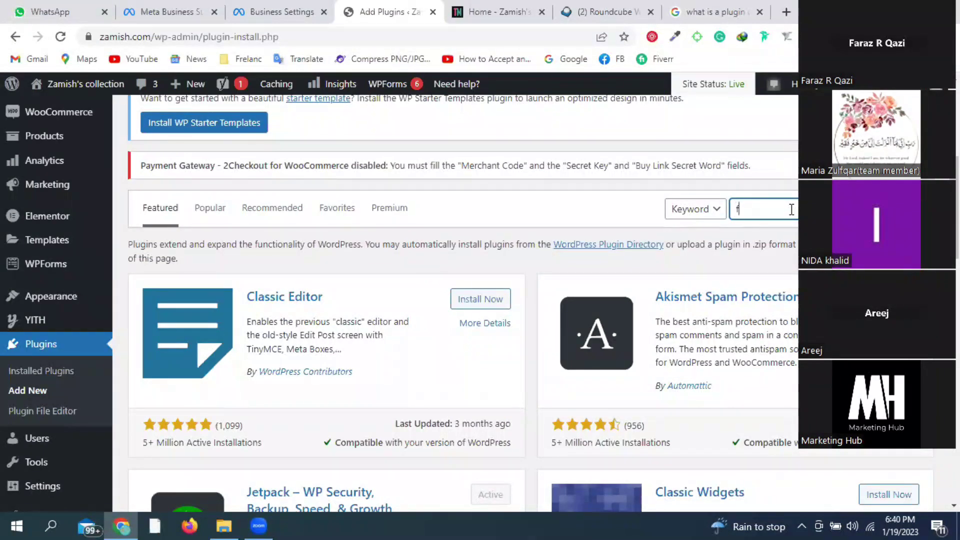
pyautogui.write('ace')
pyautogui.write('ok')
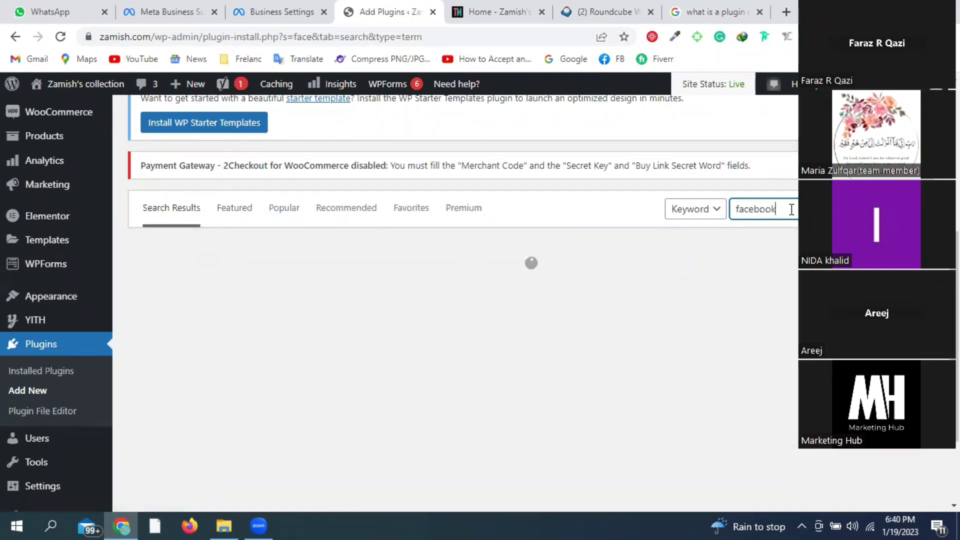
# Look through the facebook plugin results for a suitable official Facebook or pixel plugin
pyautogui.scroll(-8, 530, 300)
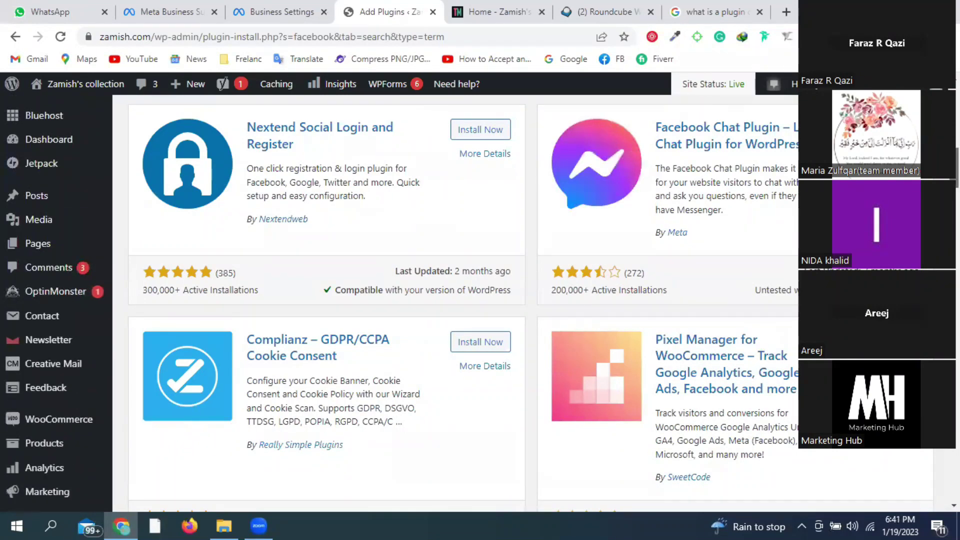
pyautogui.scroll(8, 530, 300)
pyautogui.scroll(-7, 530, 300)
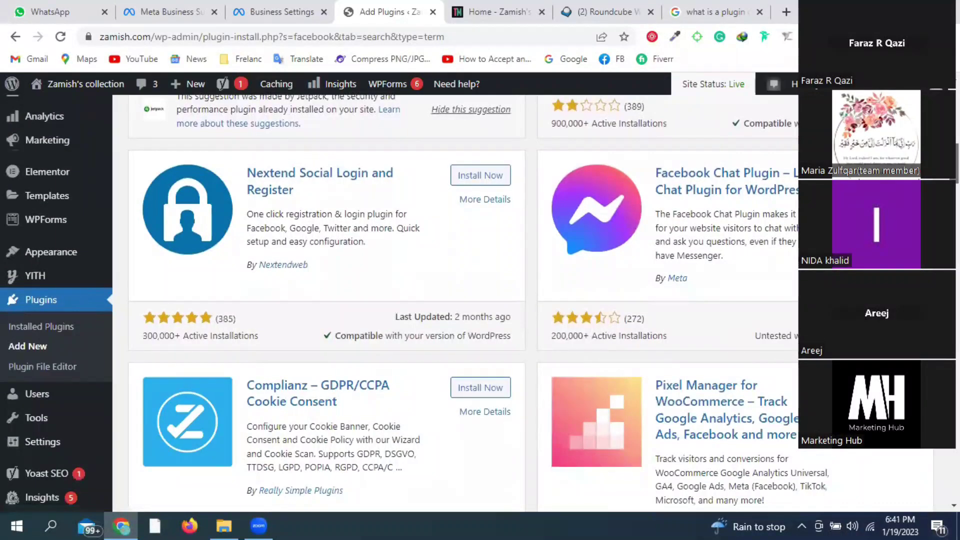
pyautogui.scroll(8, 796, 262)
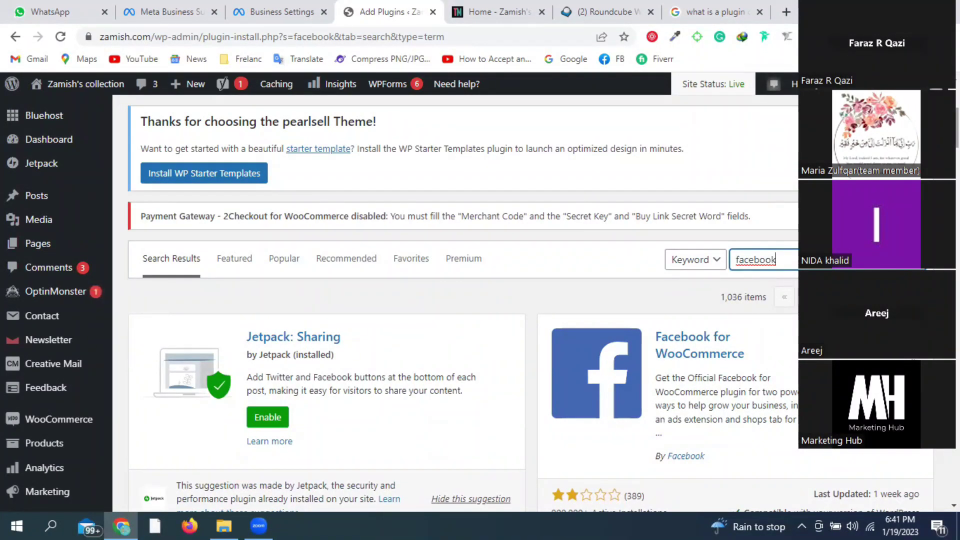
pyautogui.scroll(-3, 463, 300)
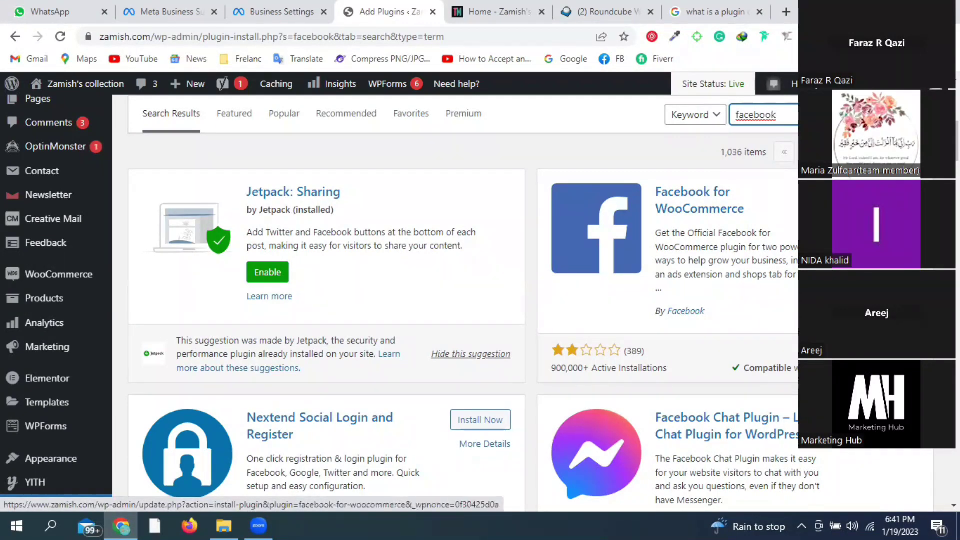
pyautogui.scroll(-10, 463, 300)
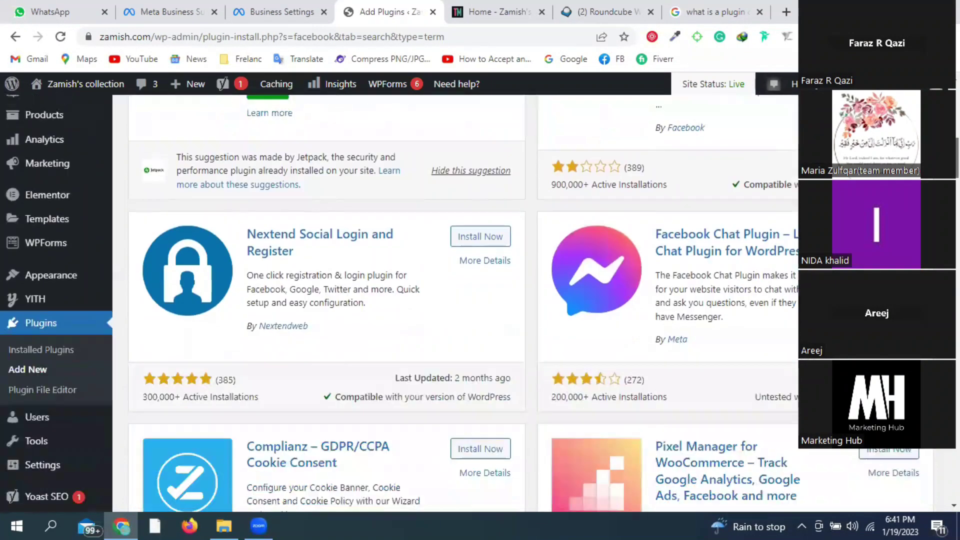
pyautogui.scroll(-4, 464, 300)
pyautogui.scroll(16, 463, 300)
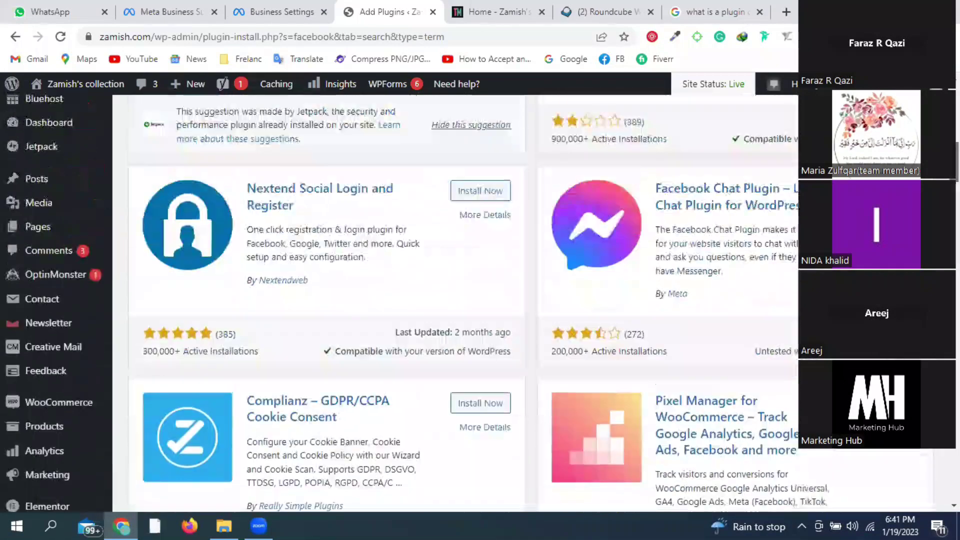
pyautogui.scroll(-6, 463, 300)
pyautogui.scroll(-3, 481, 300)
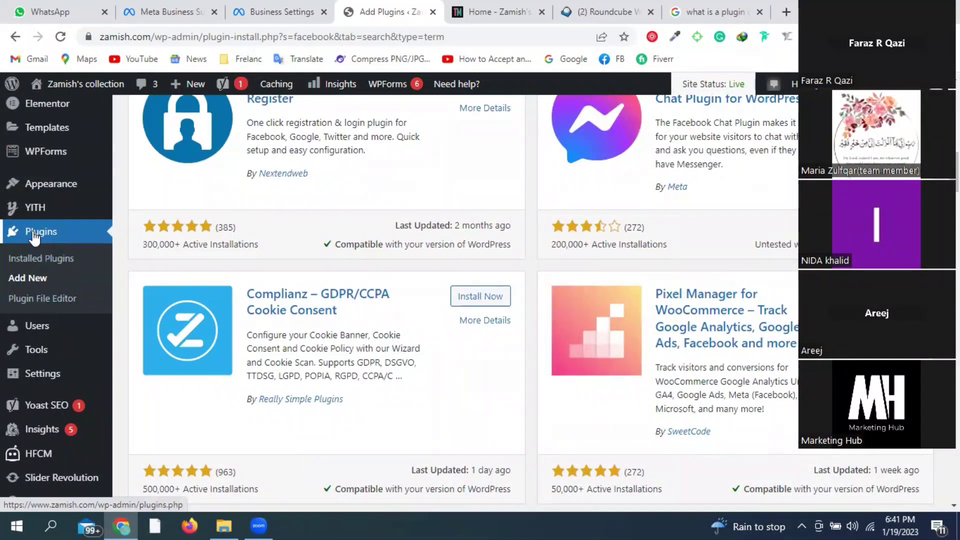
# Open the site's installed plugins list and look through it for the Meta pixel plugin
pyautogui.click(60, 234)
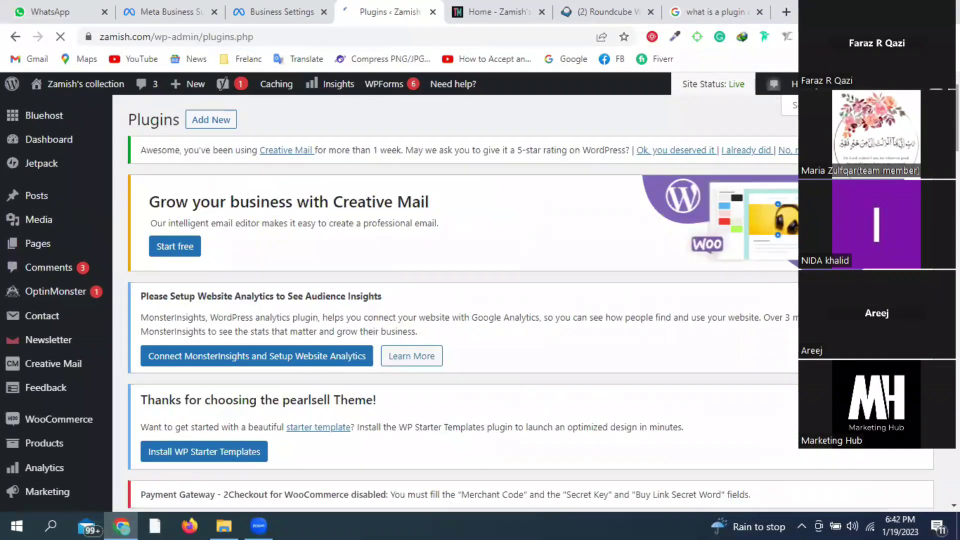
pyautogui.scroll(-8, 480, 300)
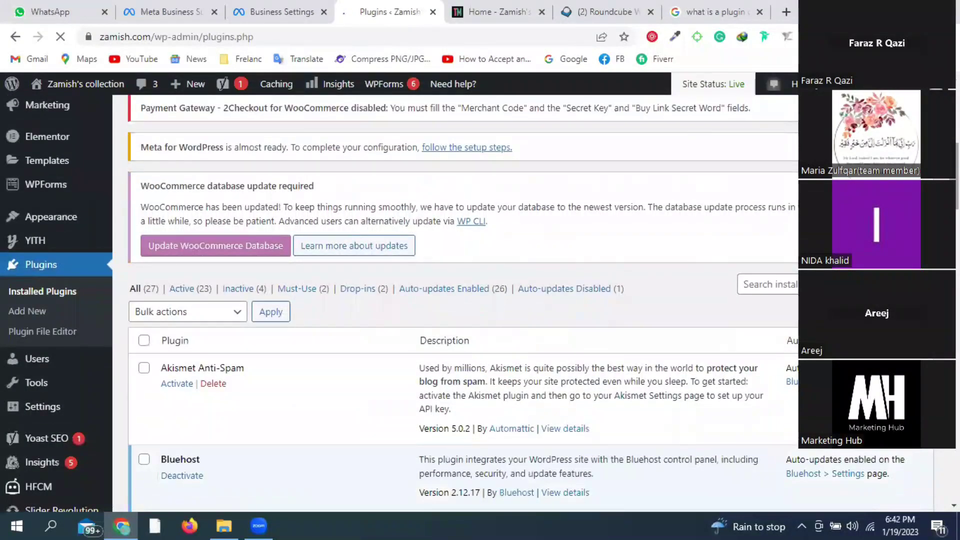
pyautogui.scroll(-3, 635, 251)
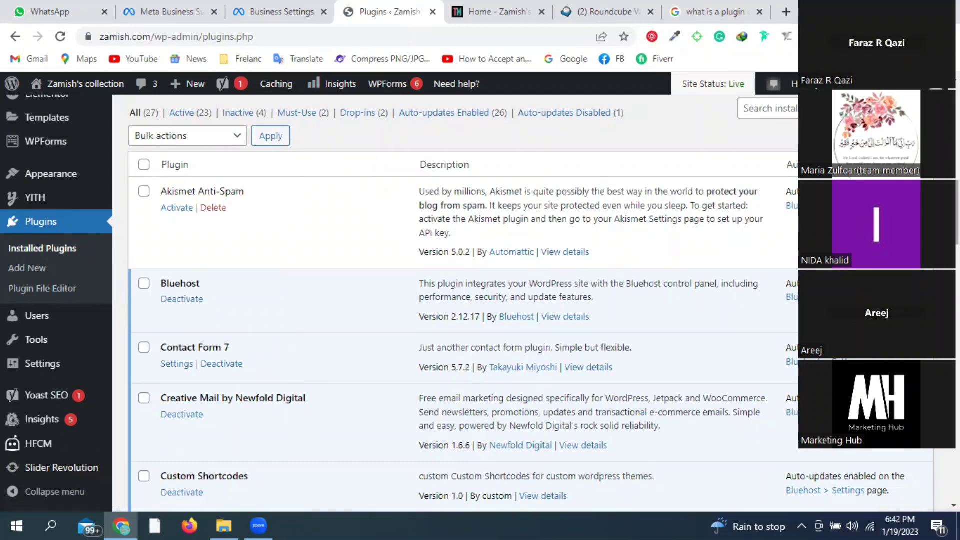
pyautogui.scroll(-4, 543, 304)
pyautogui.scroll(-6, 530, 304)
pyautogui.scroll(-5, 240, 353)
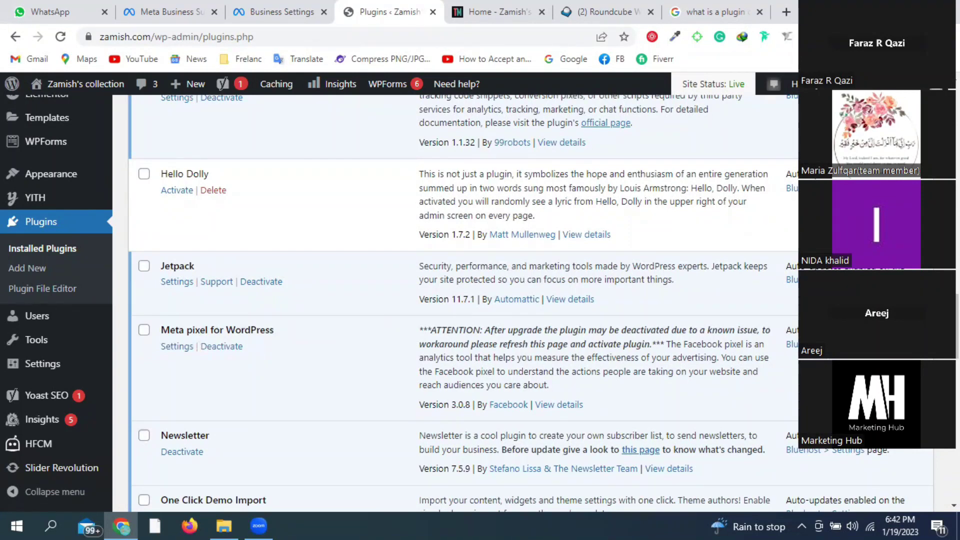
pyautogui.scroll(-5, 531, 303)
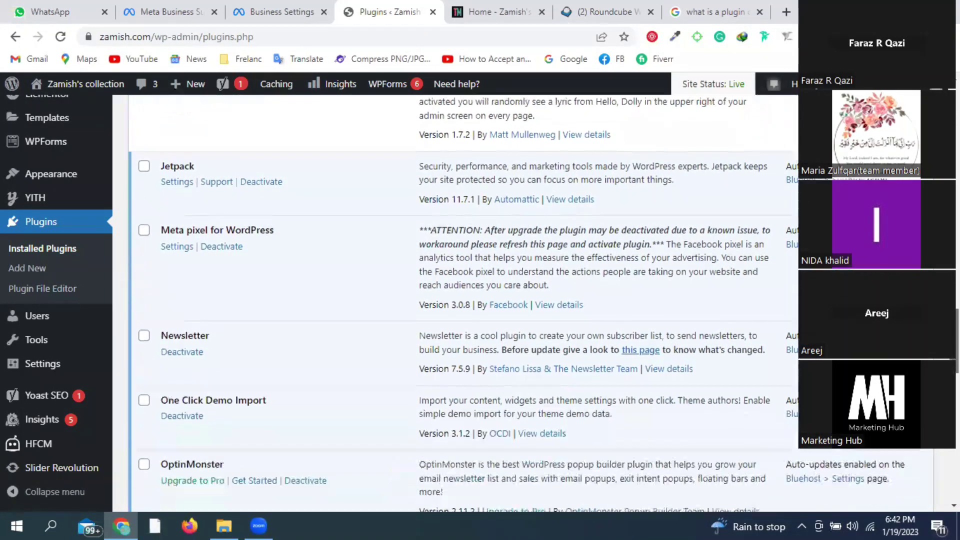
pyautogui.scroll(-3, 530, 303)
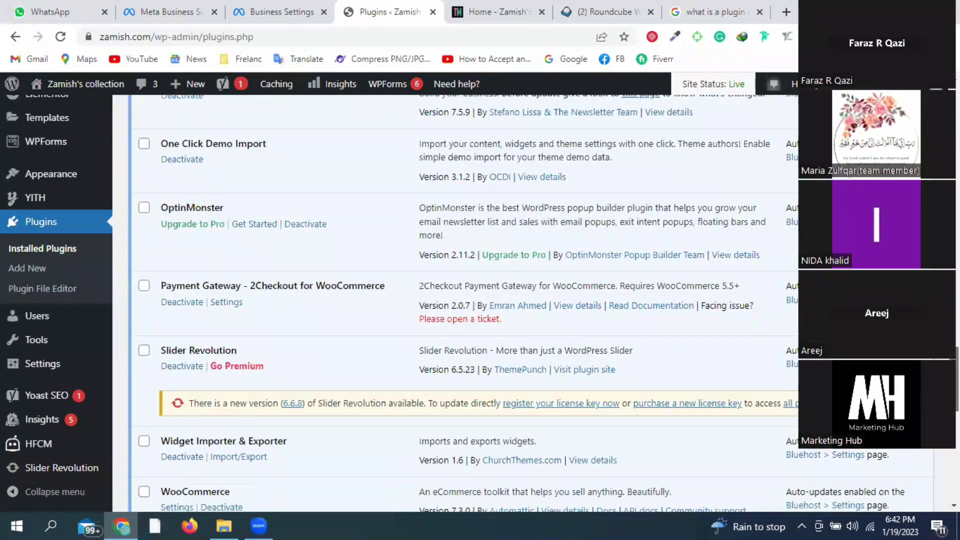
pyautogui.scroll(2, 530, 303)
pyautogui.scroll(2, 530, 304)
pyautogui.scroll(-10, 530, 304)
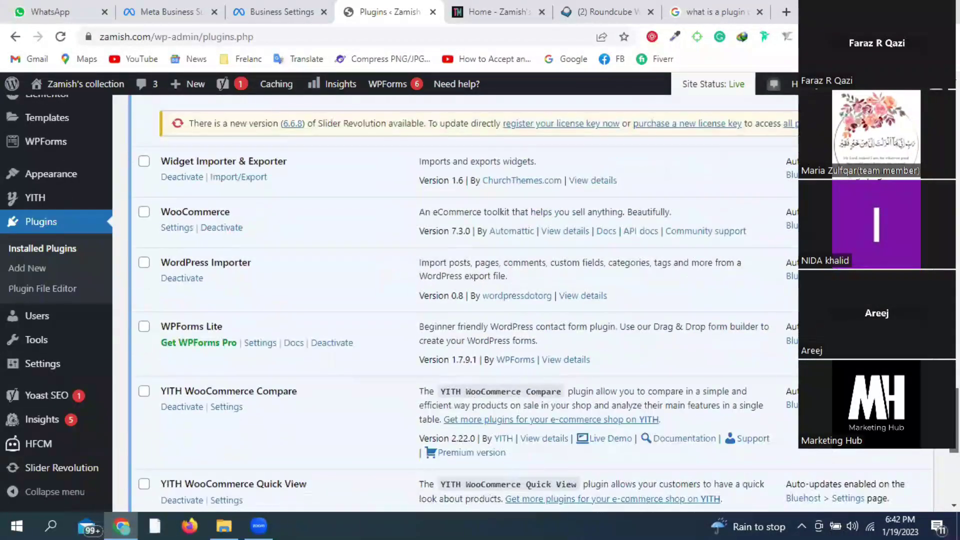
pyautogui.scroll(-2, 530, 304)
pyautogui.scroll(9, 530, 303)
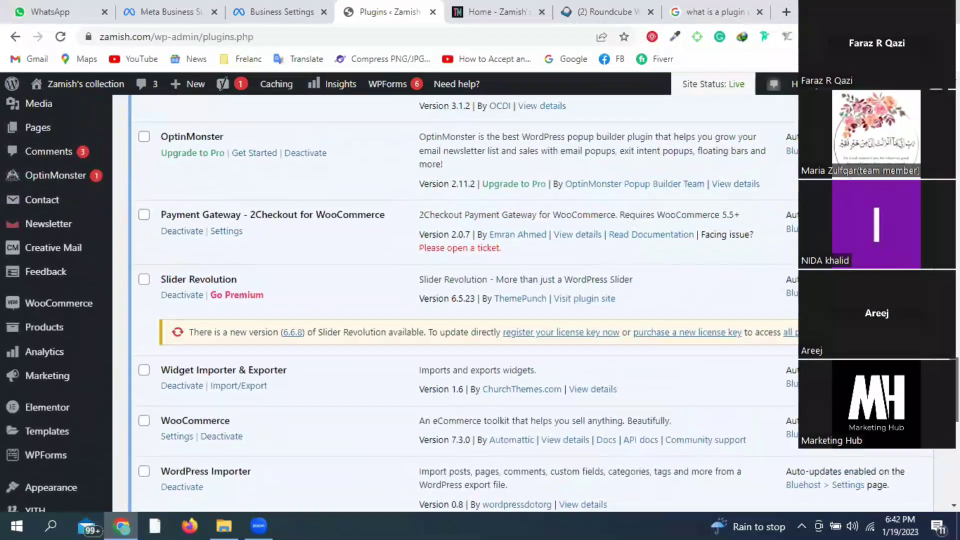
pyautogui.scroll(5, 338, 344)
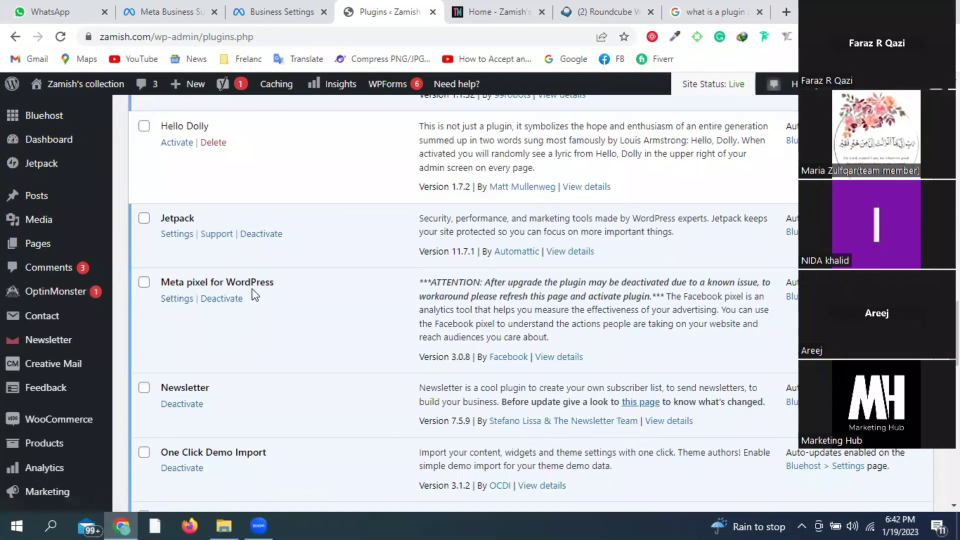
# Open the settings of the Meta pixel for WordPress plugin and find the option to connect the business to Facebook
pyautogui.click(174, 300)
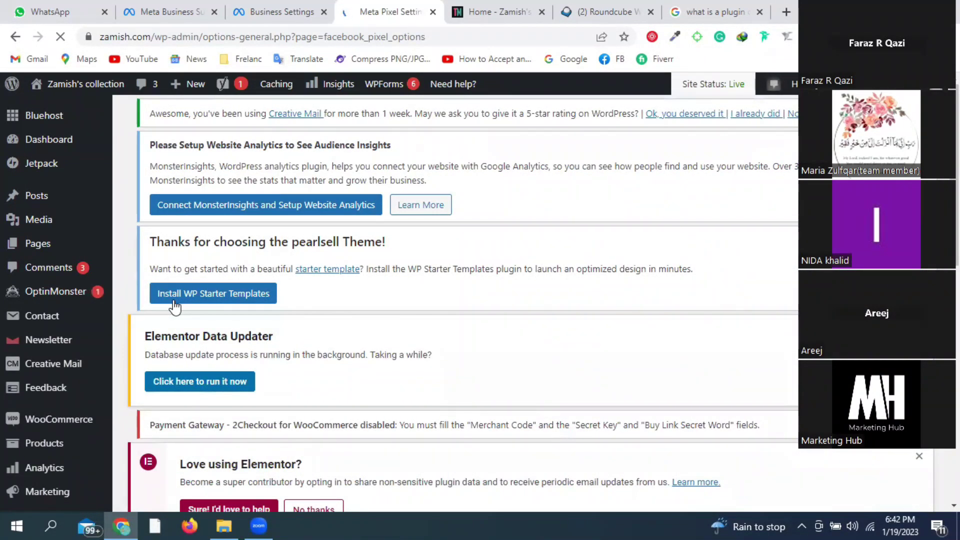
pyautogui.scroll(-5, 455, 300)
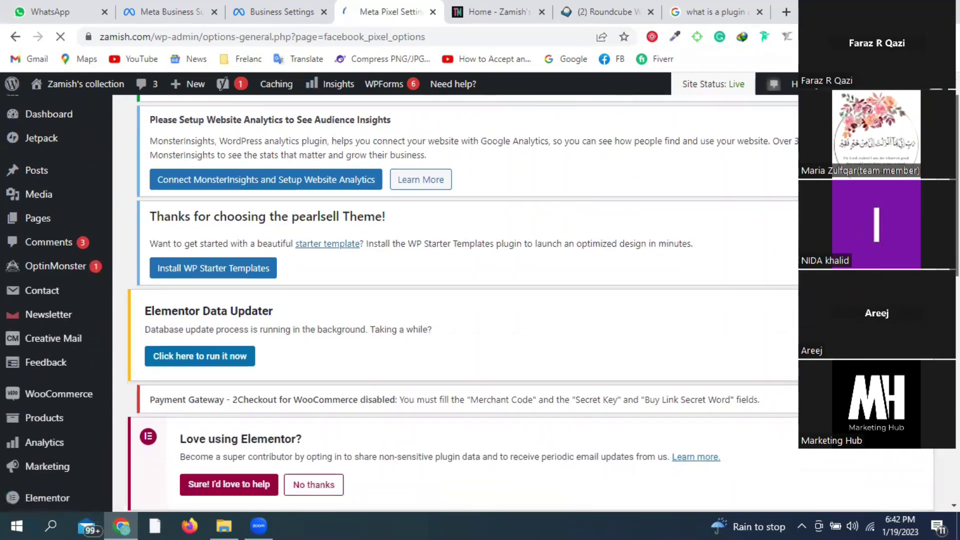
pyautogui.scroll(-3, 455, 300)
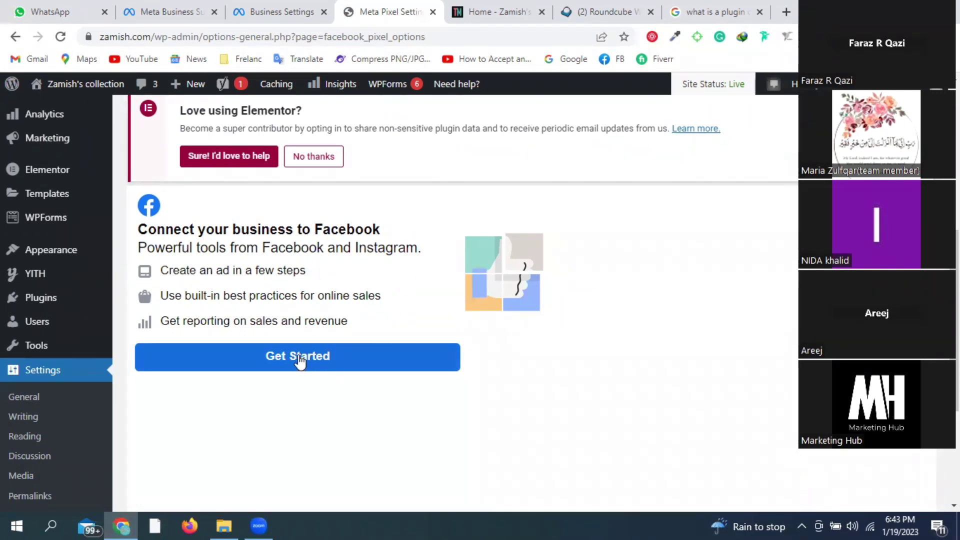
# Start the Facebook connection, continue with the logged-in account, and agree to connect the WordPress App to Facebook
pyautogui.click(299, 358)
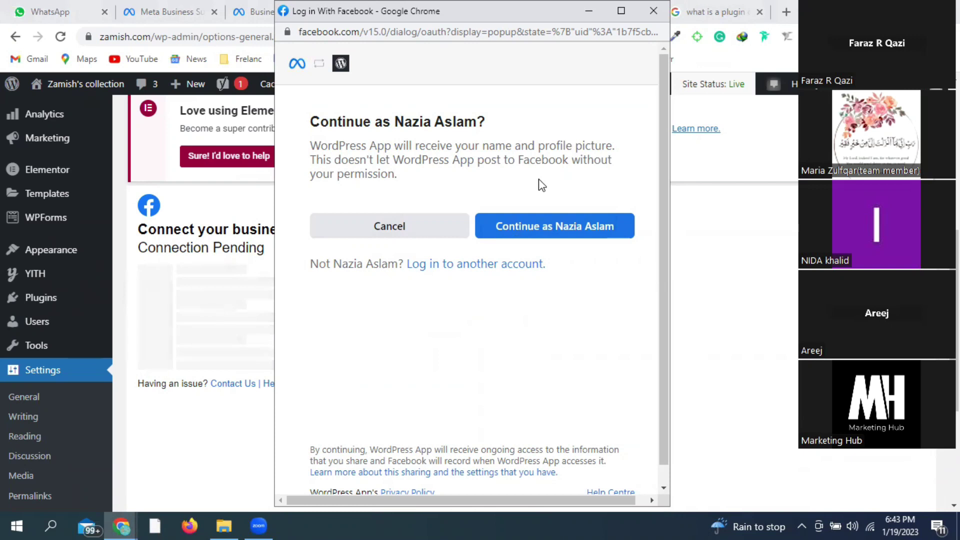
pyautogui.click(550, 232)
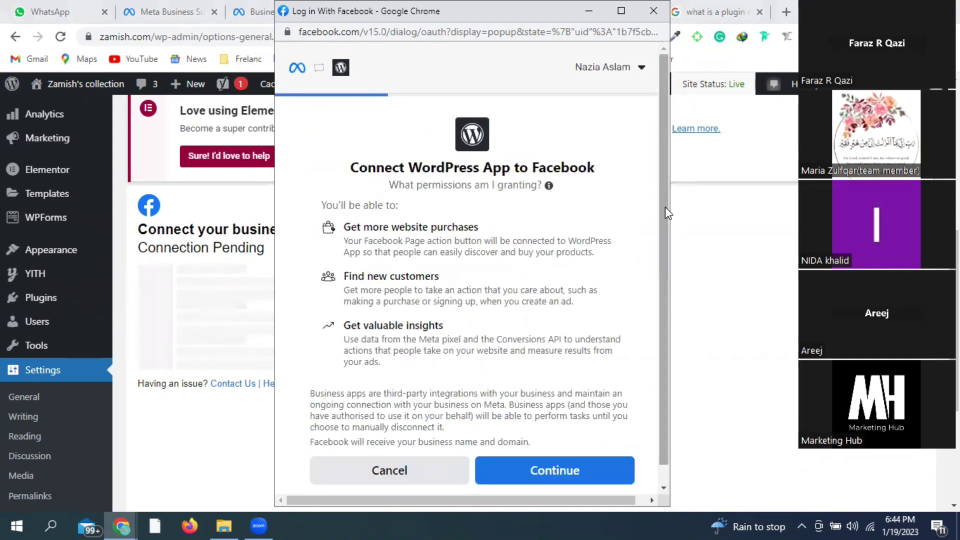
pyautogui.moveTo(665, 212); pyautogui.dragTo(664, 242)
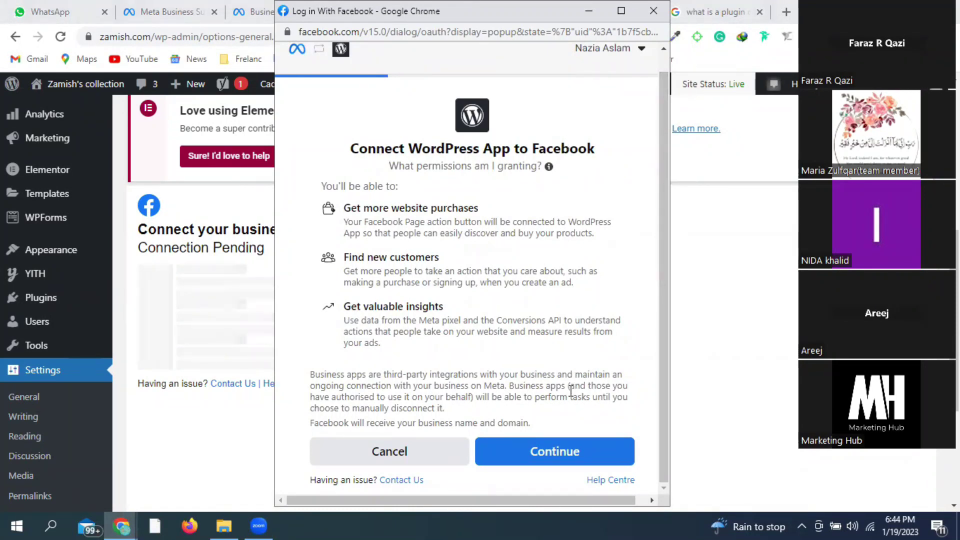
pyautogui.click(551, 461)
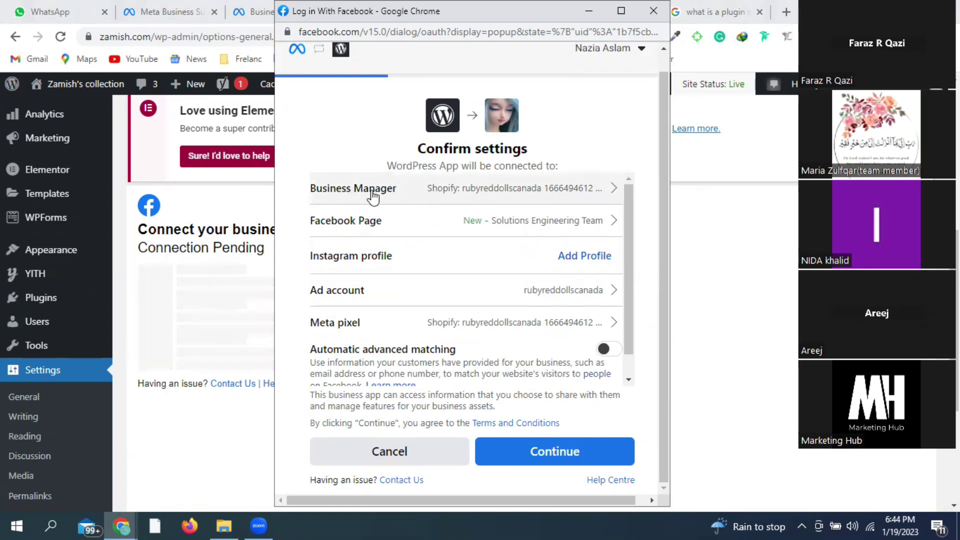
# Change the connection's Business Manager account to Zamish
pyautogui.click(614, 198)
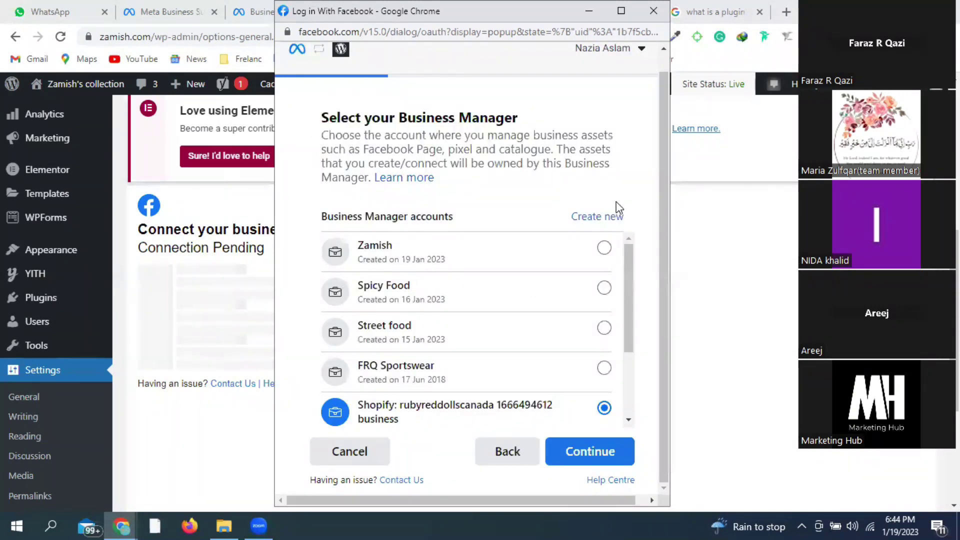
pyautogui.moveTo(629, 254)
pyautogui.mouseDown()
pyautogui.moveTo(644, 331)
pyautogui.moveTo(623, 302)
pyautogui.moveTo(626, 249)
pyautogui.mouseUp()
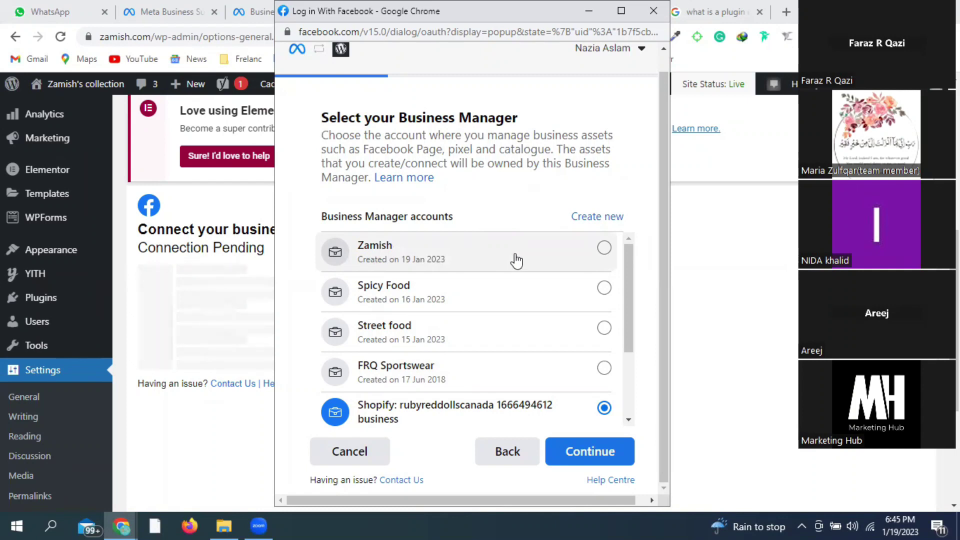
pyautogui.click(605, 248)
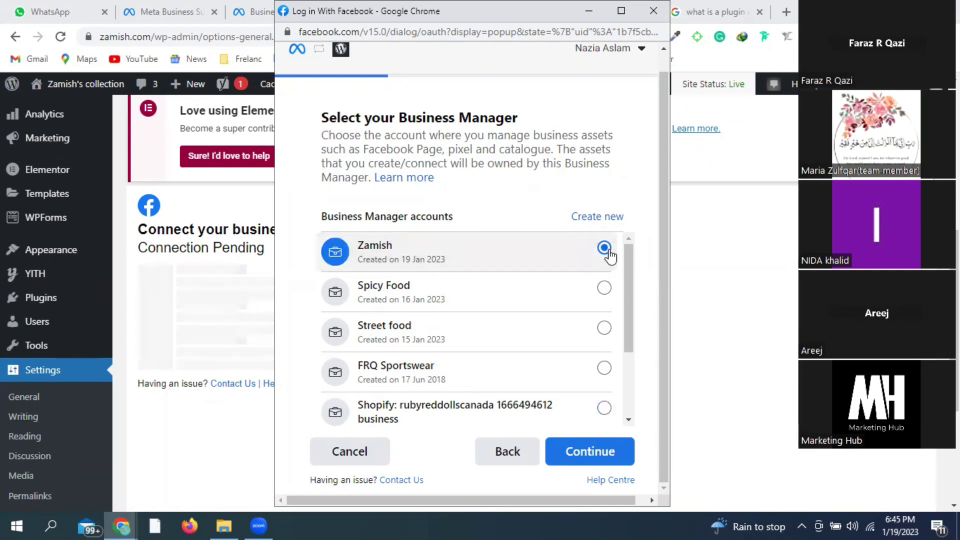
pyautogui.click(596, 448)
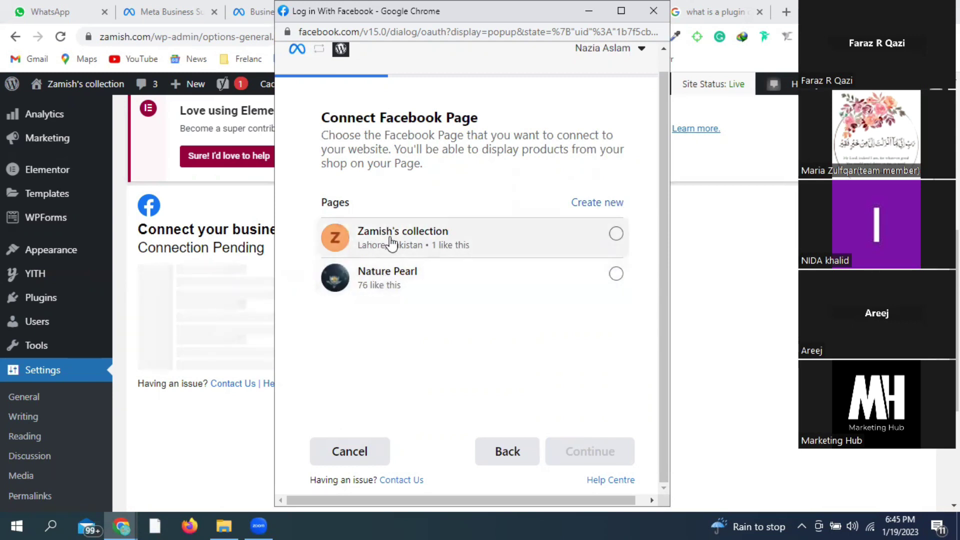
# Connect the Zamish's collection Facebook Page and skip connecting to Instagram
pyautogui.click(614, 237)
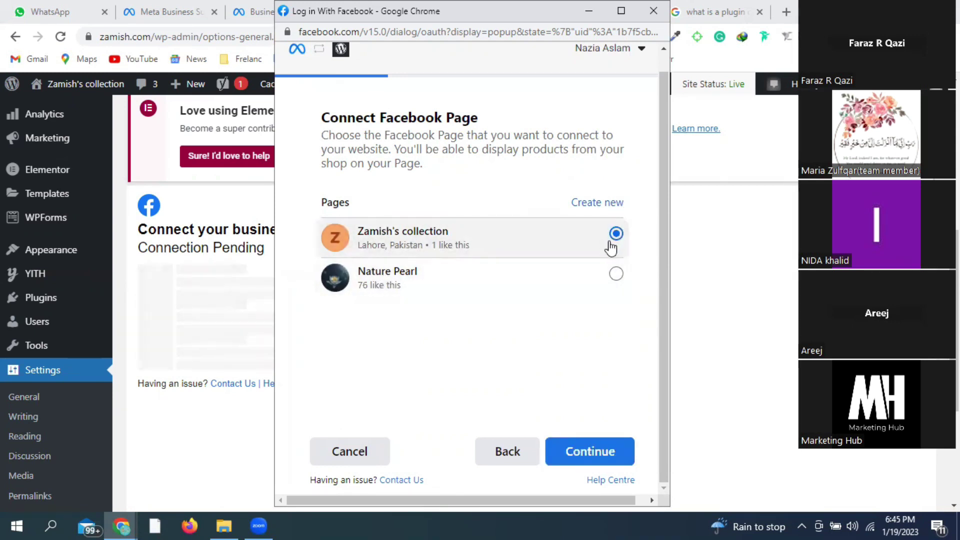
pyautogui.click(598, 453)
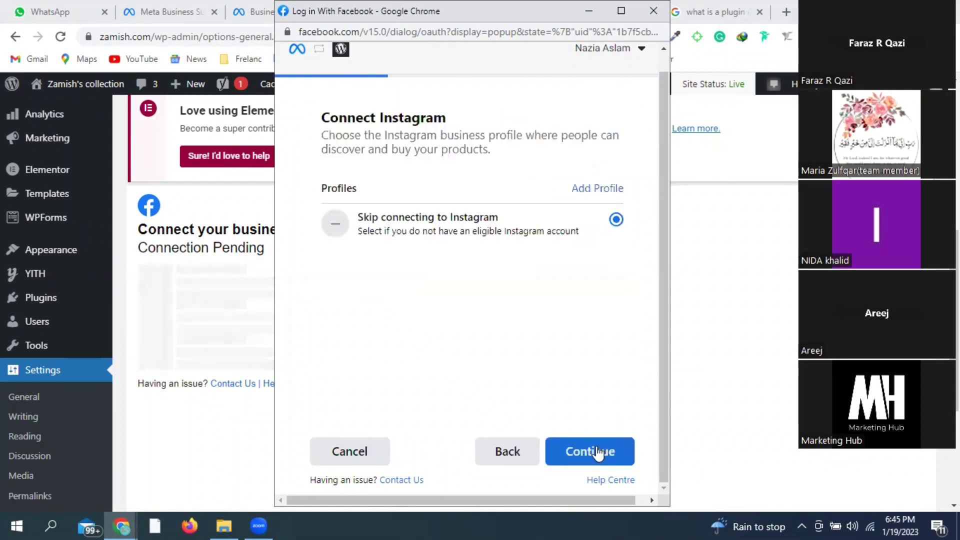
pyautogui.click(598, 453)
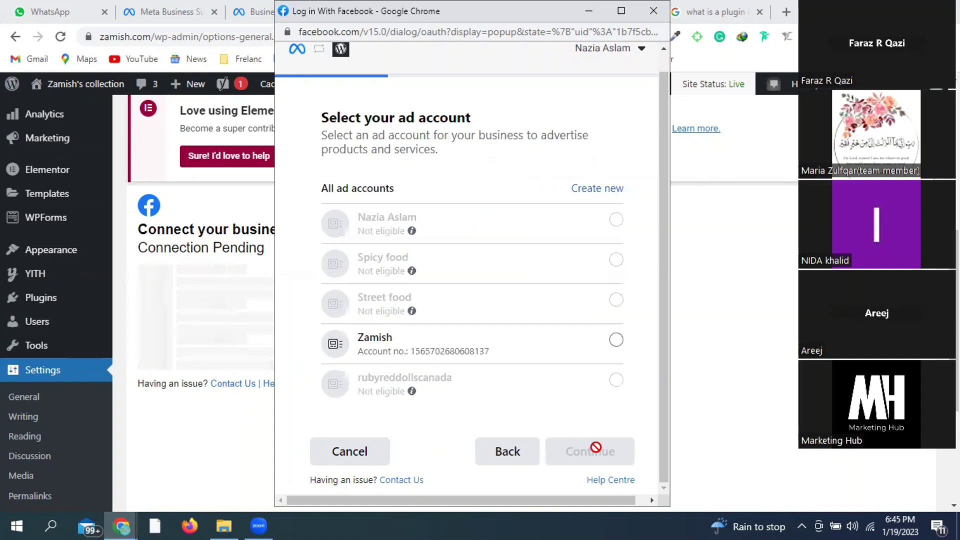
# Choose the Zamish ad account and Zamish's collection pixel for the WordPress connection
pyautogui.click(619, 350)
pyautogui.click(597, 452)
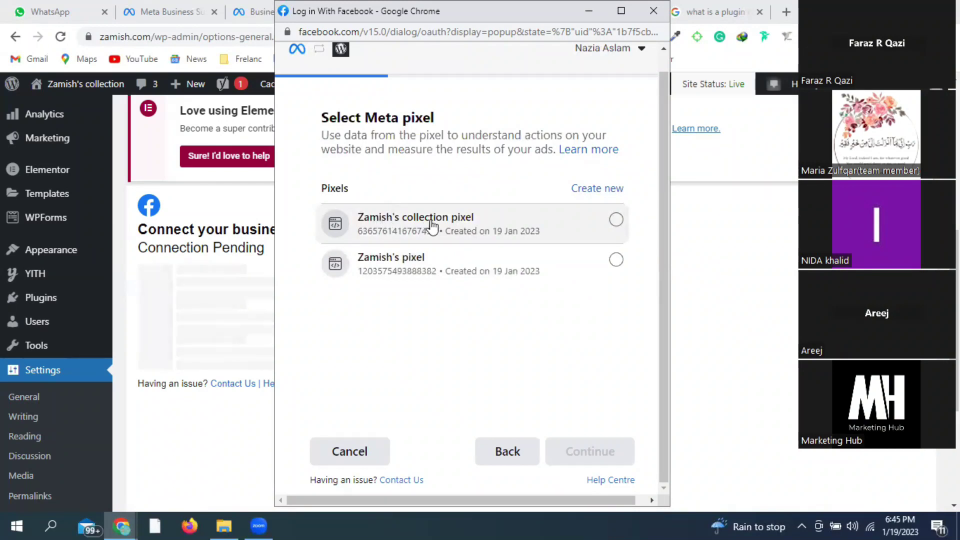
pyautogui.click(590, 226)
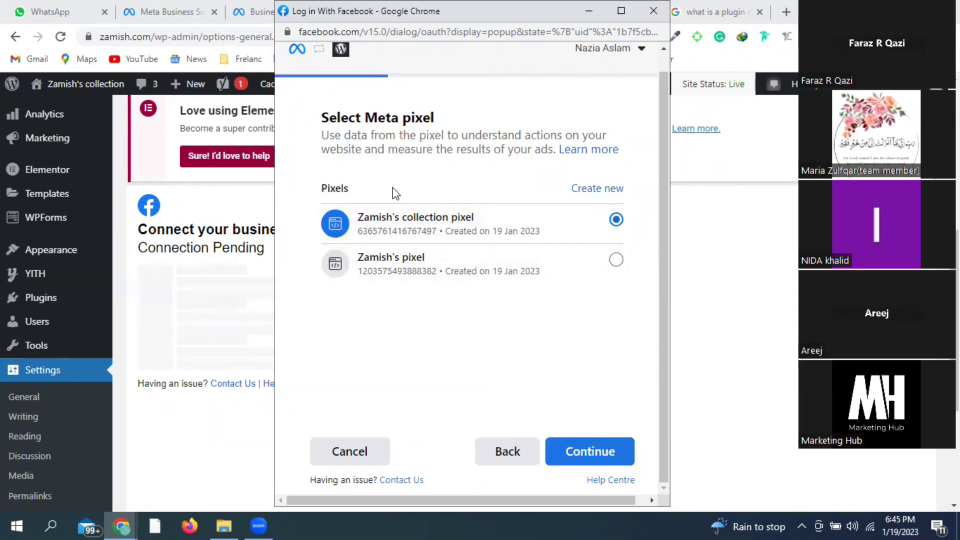
pyautogui.click(616, 462)
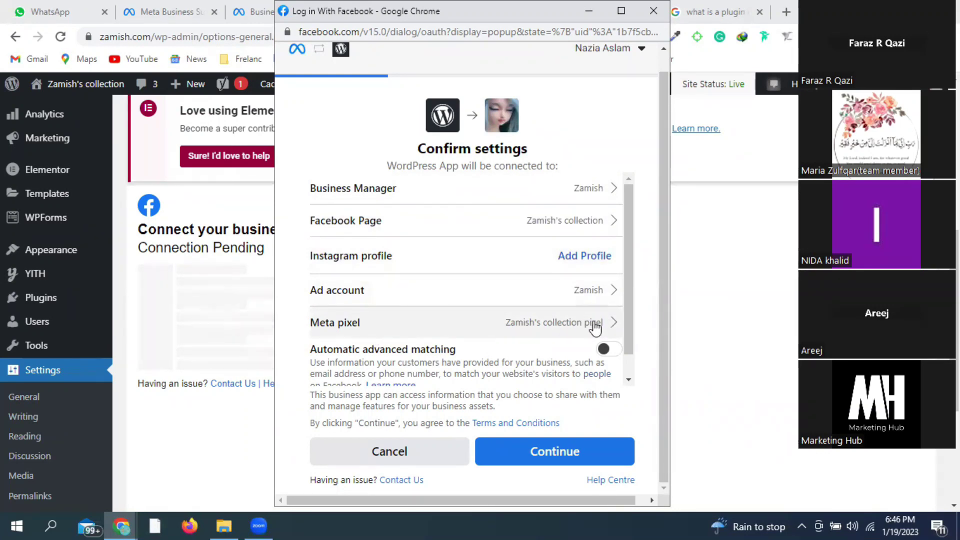
# Confirm the connection settings with automatic advanced matching left off, and grant the WordPress App the Manage business extension permission
pyautogui.moveTo(630, 349); pyautogui.dragTo(631, 368)
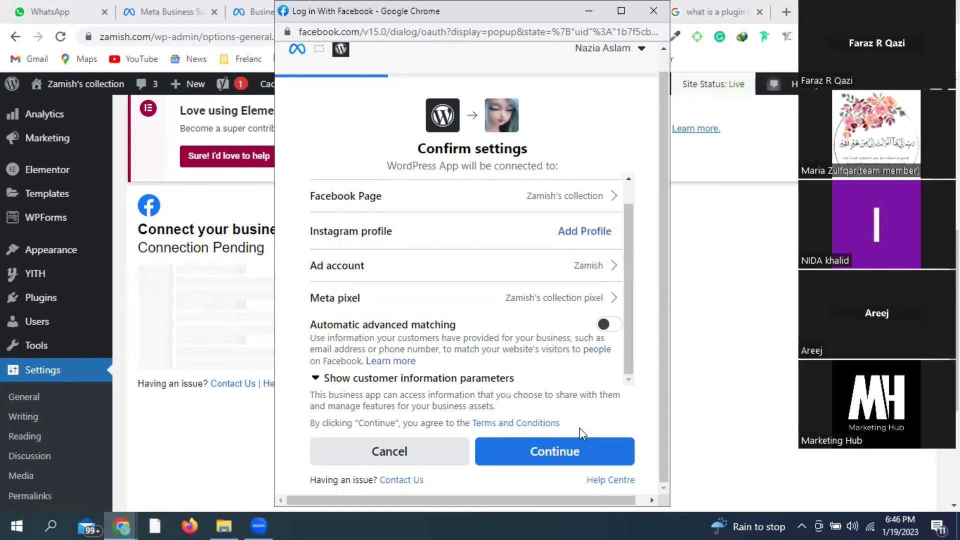
pyautogui.click(594, 453)
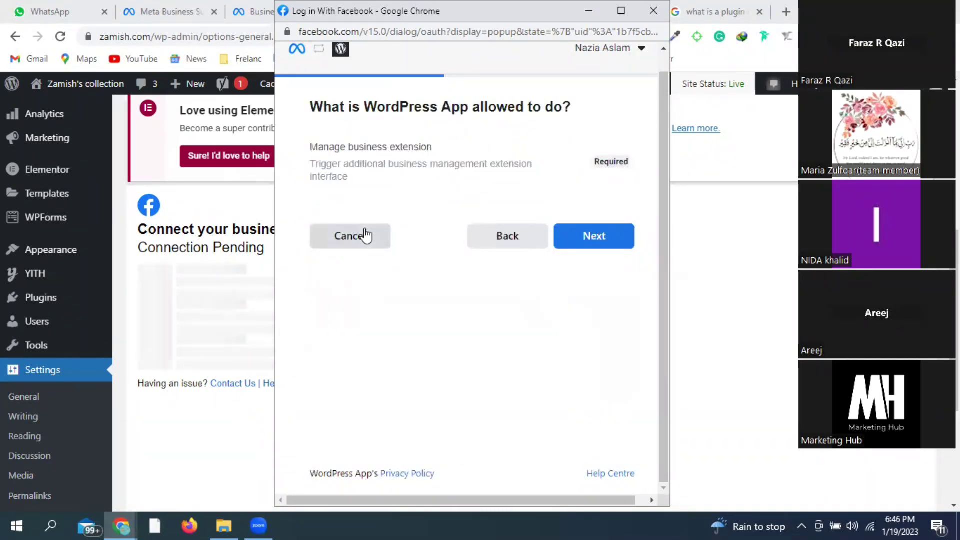
pyautogui.click(598, 245)
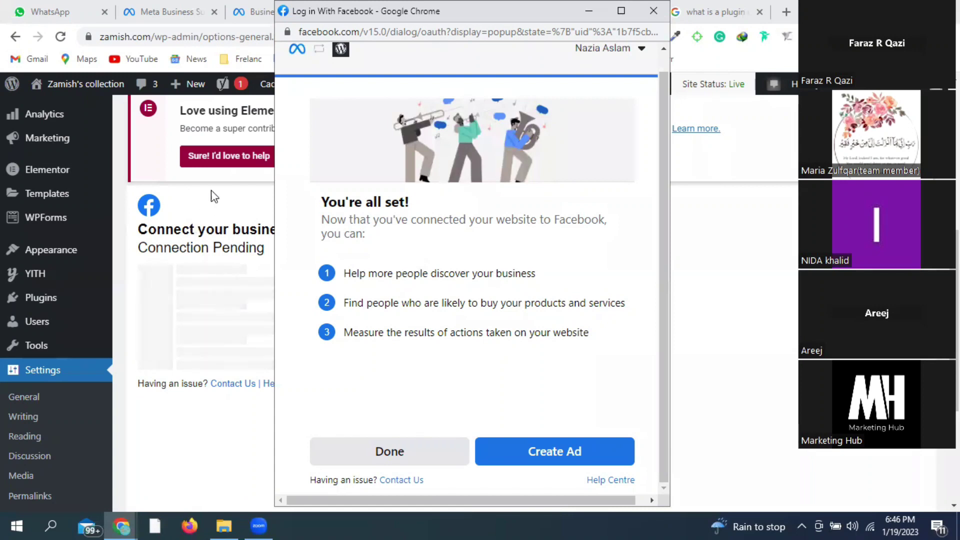
# Read the setup completion message and finish the Facebook connection without creating an ad
pyautogui.moveTo(608, 220); pyautogui.dragTo(317, 222)
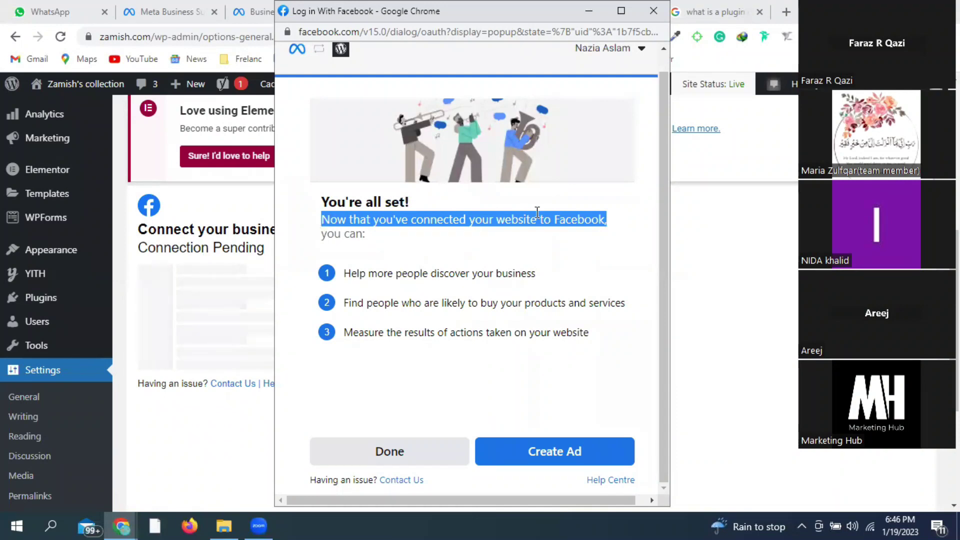
pyautogui.click(628, 226)
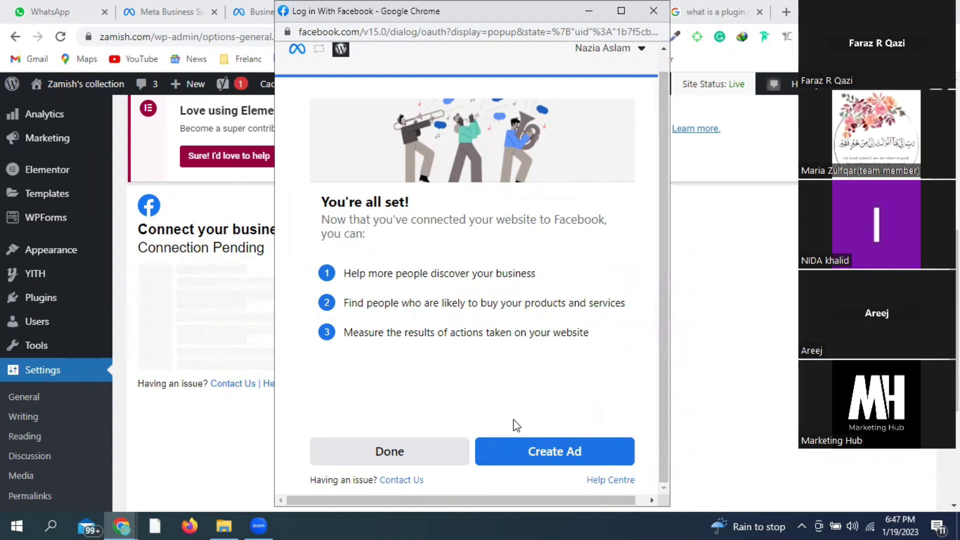
pyautogui.click(413, 450)
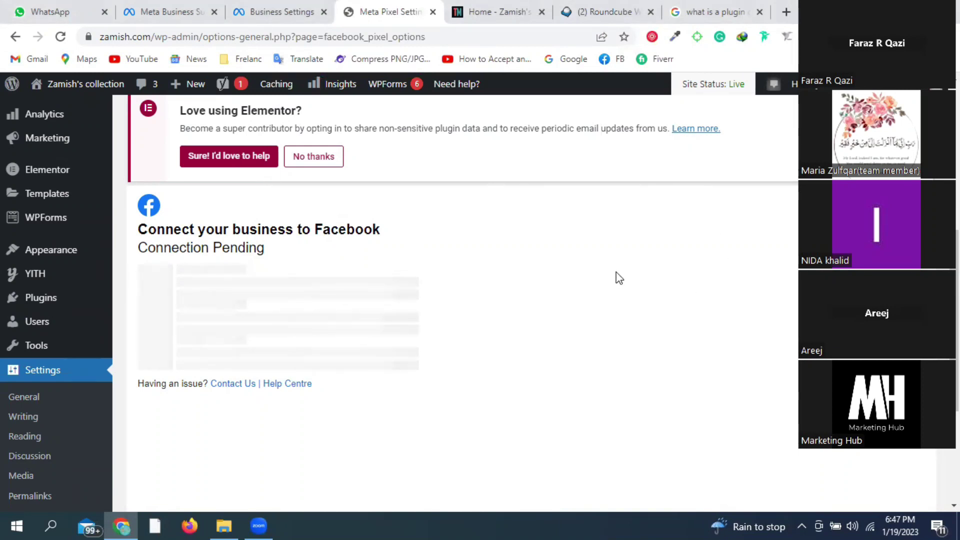
# Return to the WordPress connection instructions in Meta Business settings and advance to the Verify connection stage
pyautogui.click(286, 10)
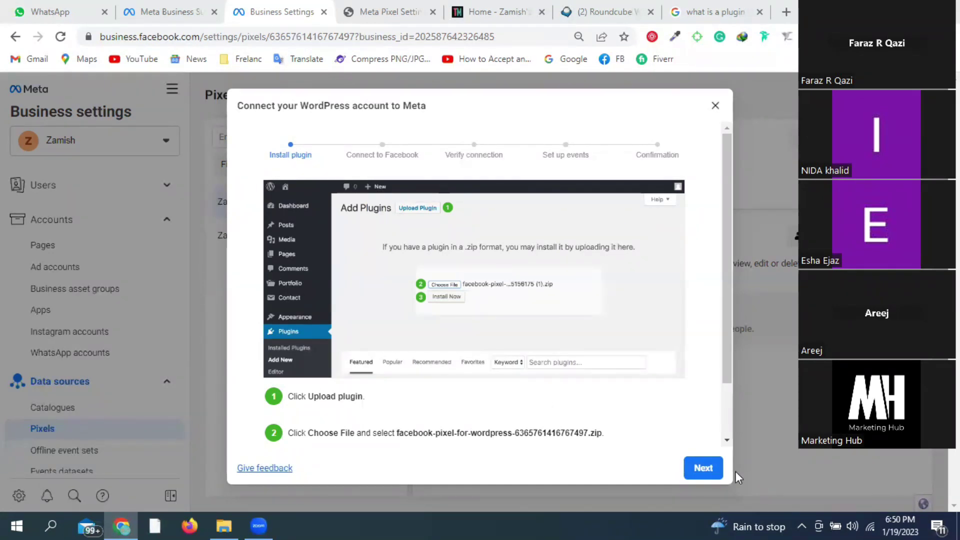
pyautogui.click(717, 470)
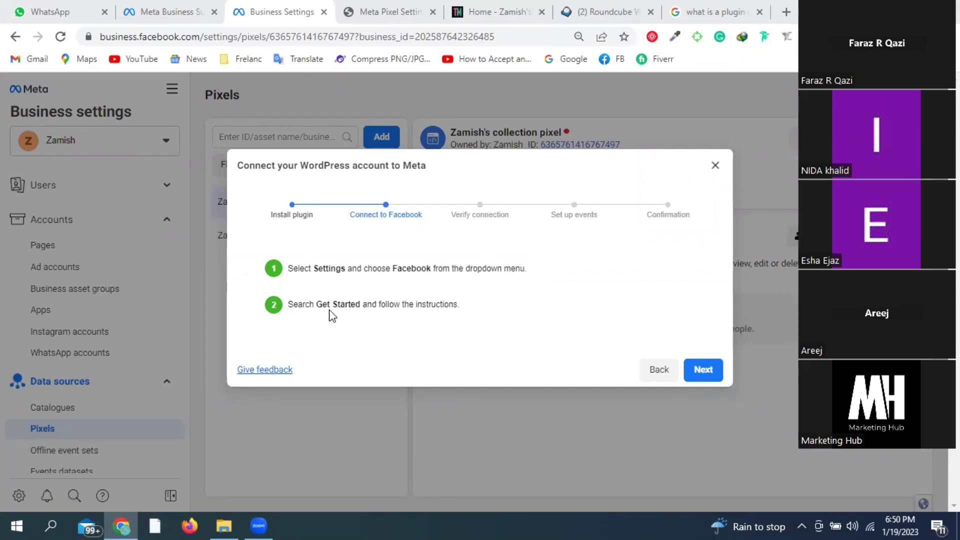
pyautogui.click(701, 370)
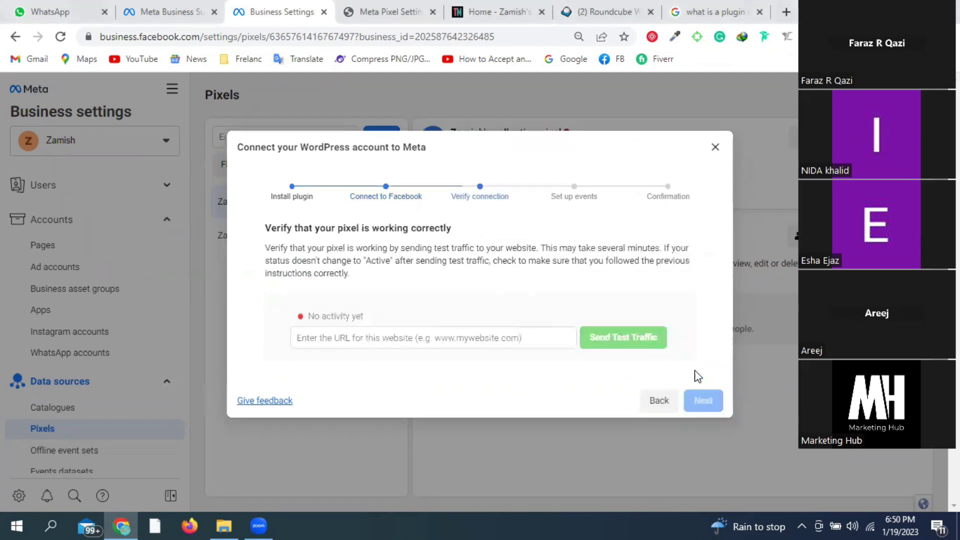
pyautogui.click(480, 337)
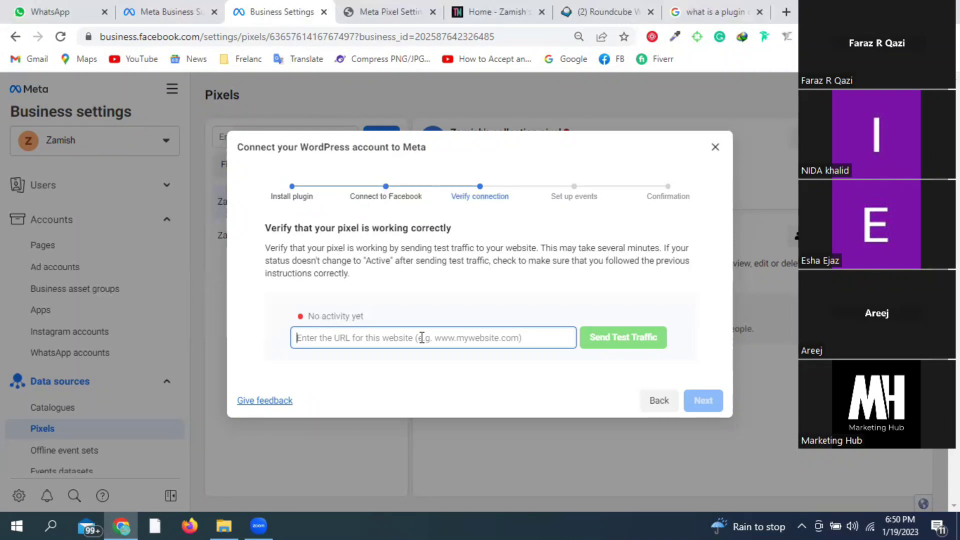
pyautogui.click(480, 13)
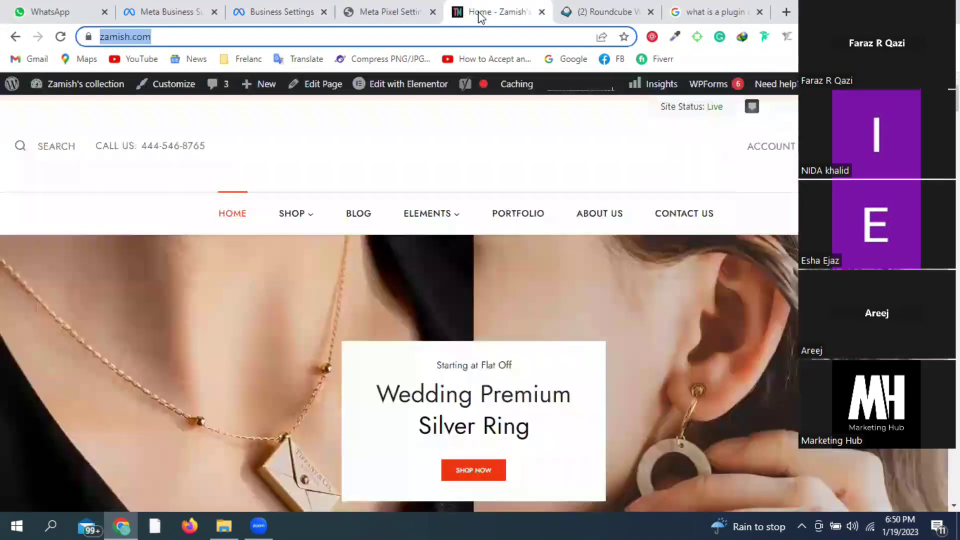
pyautogui.click(95, 39)
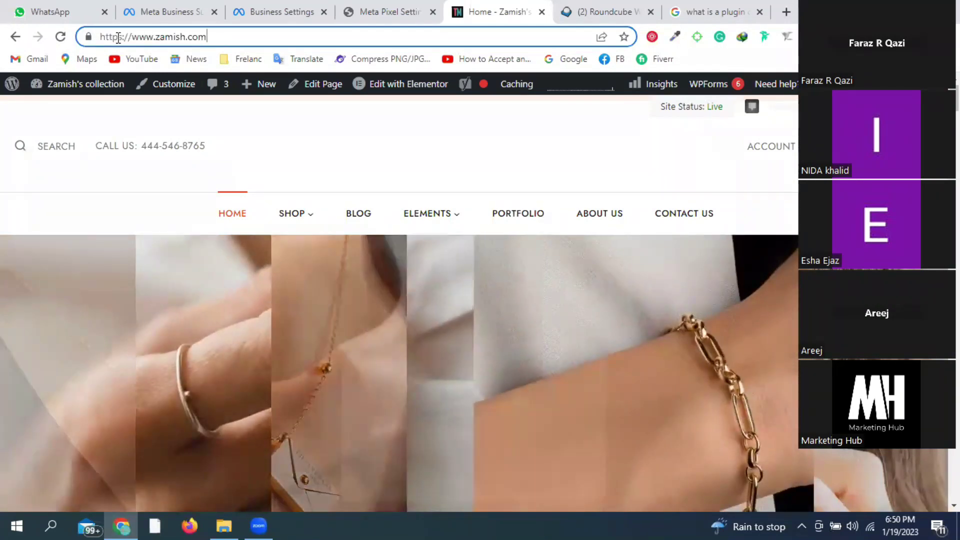
pyautogui.hotkey('ctrl', 'a')
pyautogui.hotkey('ctrl', 'c')
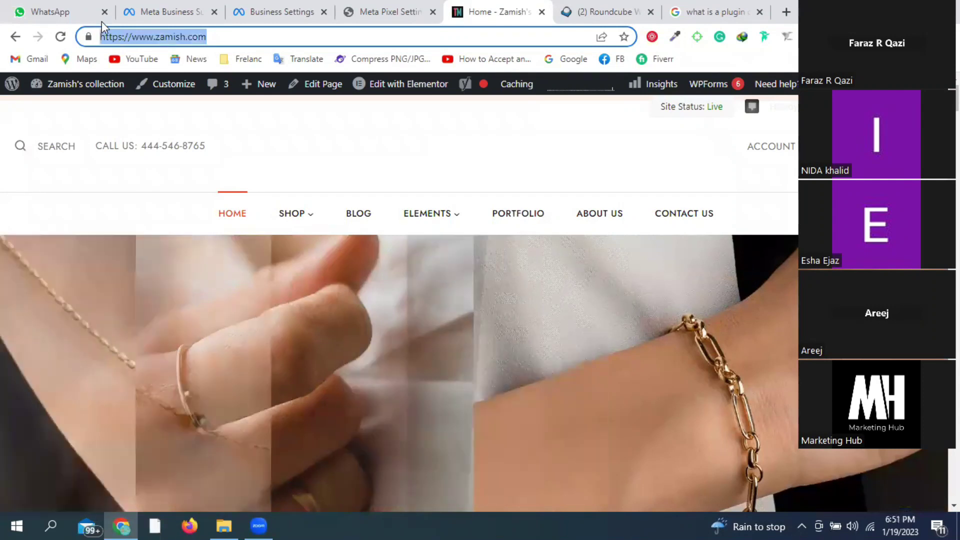
pyautogui.click(275, 12)
pyautogui.click(488, 338)
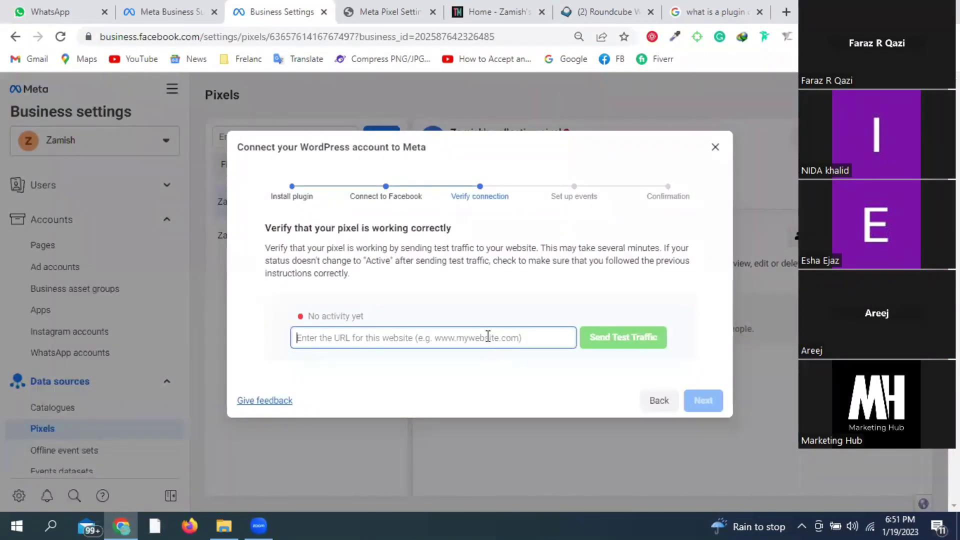
pyautogui.hotkey('ctrl', 'v')
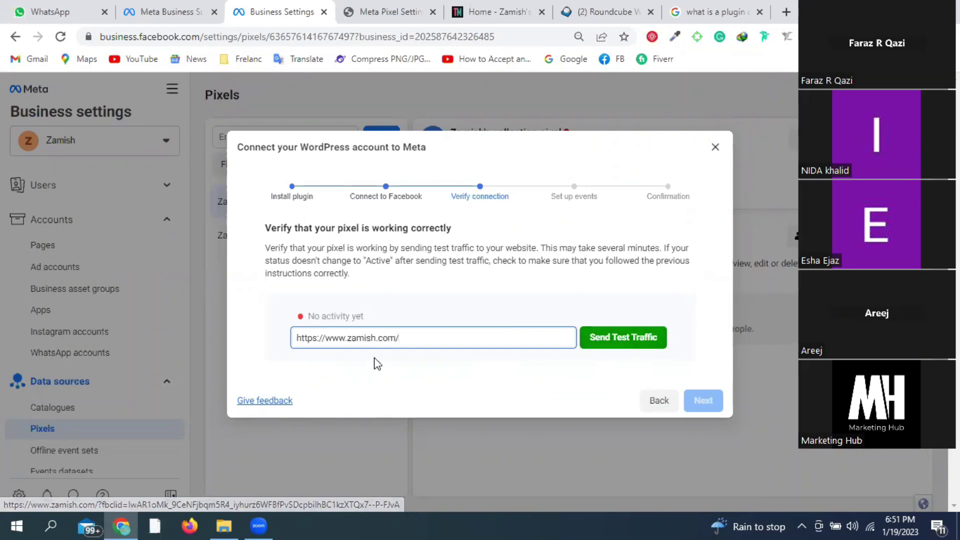
# Send test traffic to the website, and close both the WordPress connection setup and the test page it opened
pyautogui.click(600, 347)
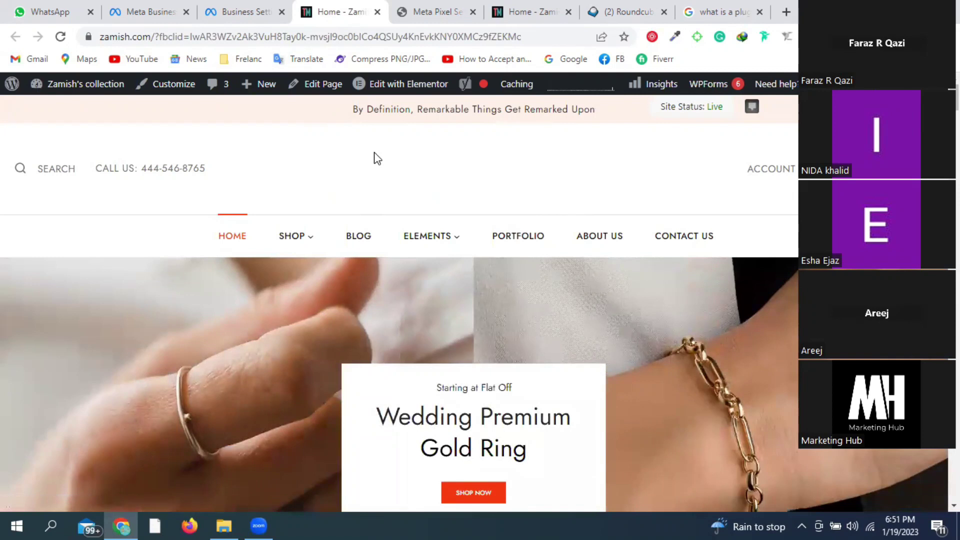
pyautogui.click(255, 15)
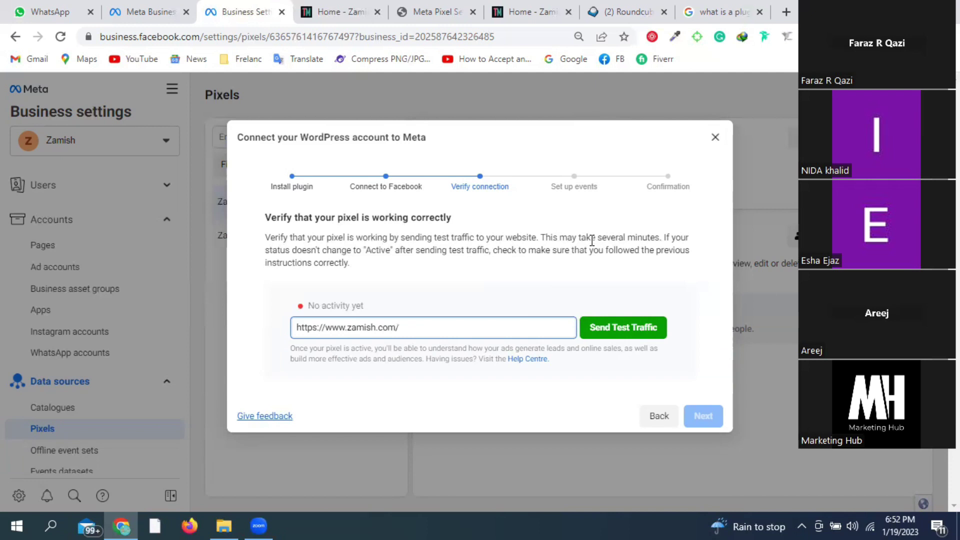
pyautogui.click(522, 270)
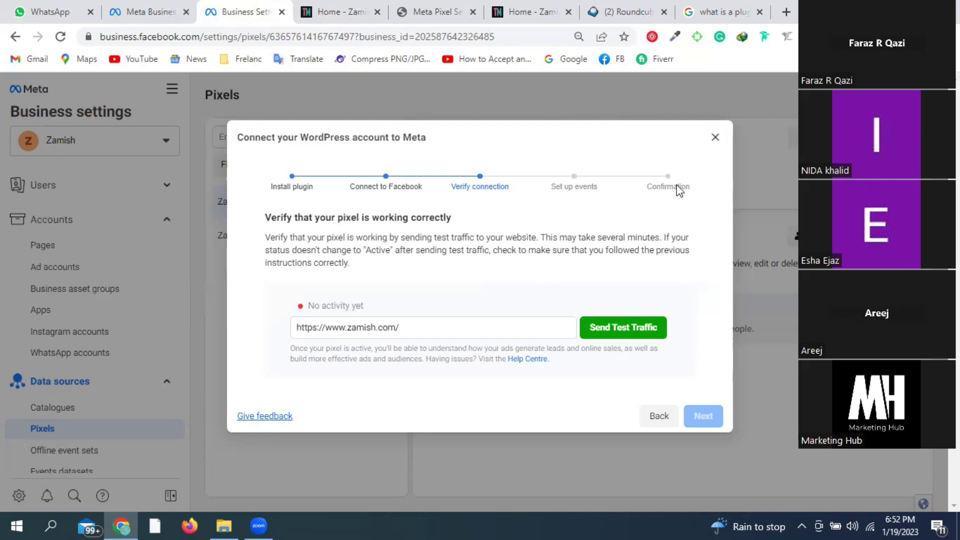
pyautogui.click(715, 138)
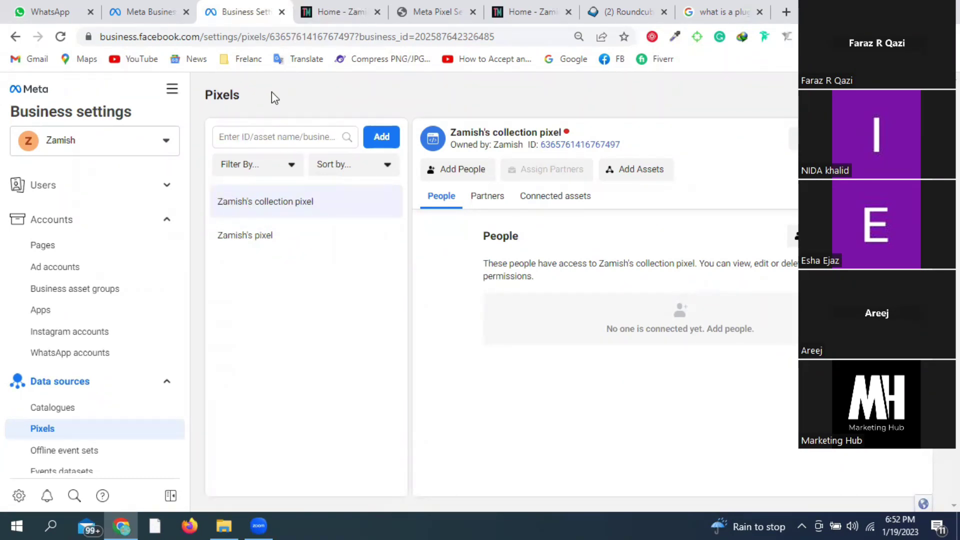
pyautogui.click(377, 12)
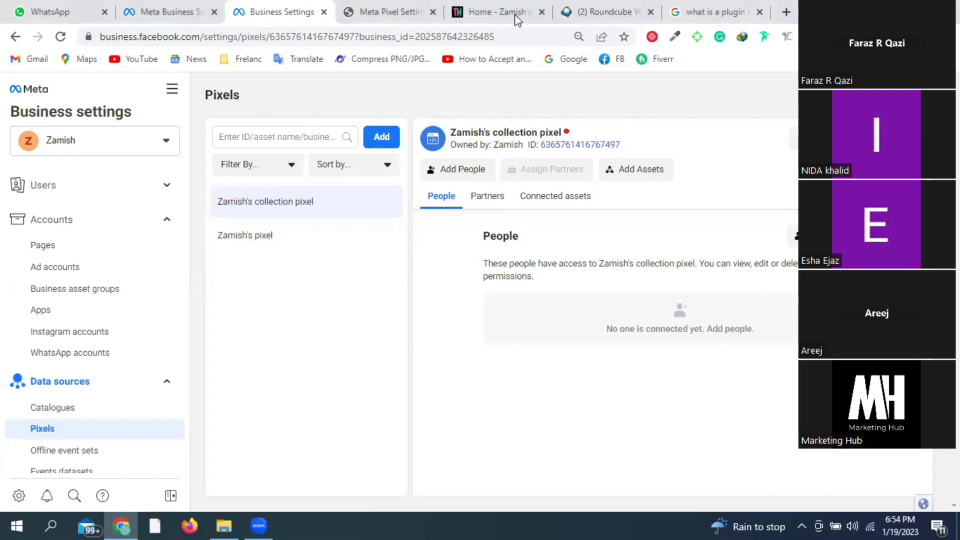
# Examine the header of the zamish.com home page, including its search and call-us entries
pyautogui.moveTo(515, 14)
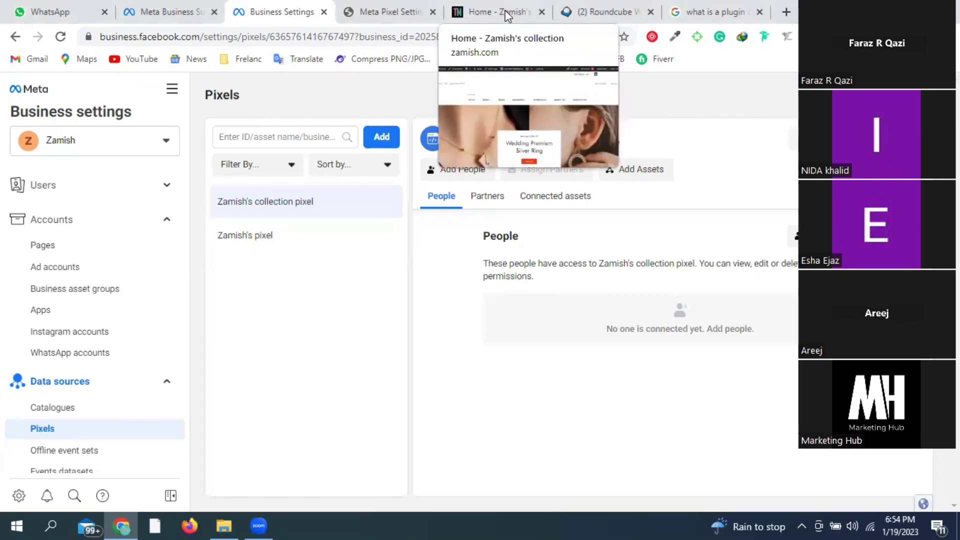
pyautogui.click(508, 14)
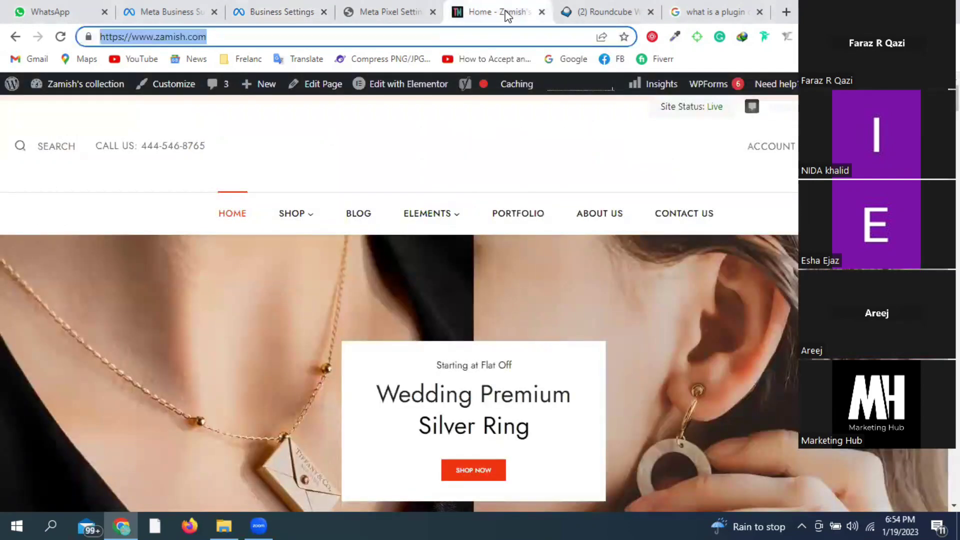
pyautogui.click(626, 150)
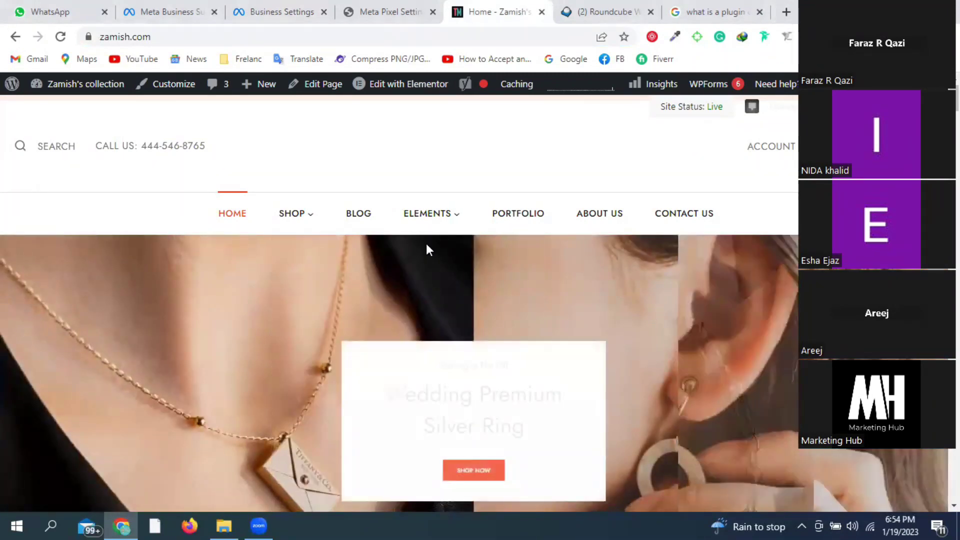
pyautogui.moveTo(206, 148); pyautogui.dragTo(107, 150)
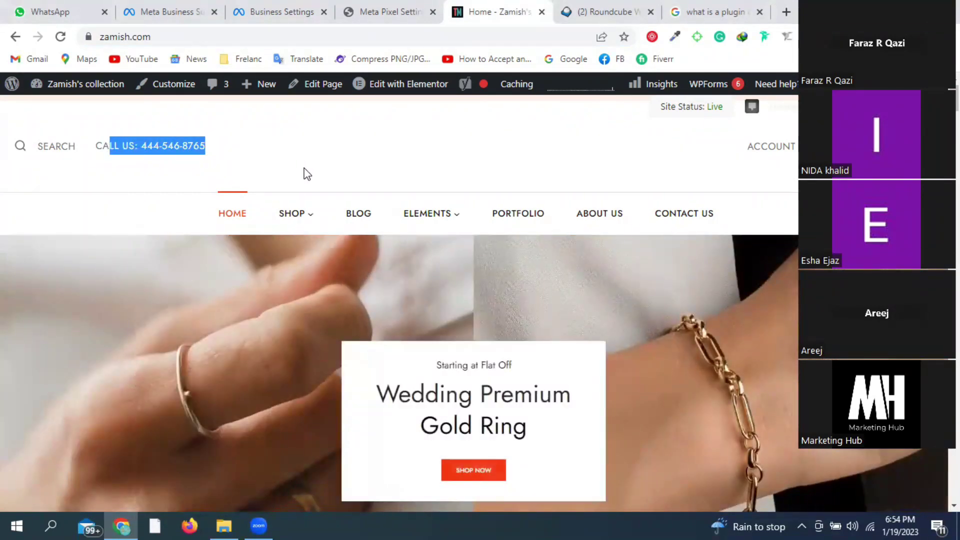
pyautogui.click(77, 148)
pyautogui.moveTo(61, 148); pyautogui.dragTo(77, 148)
pyautogui.click(354, 152)
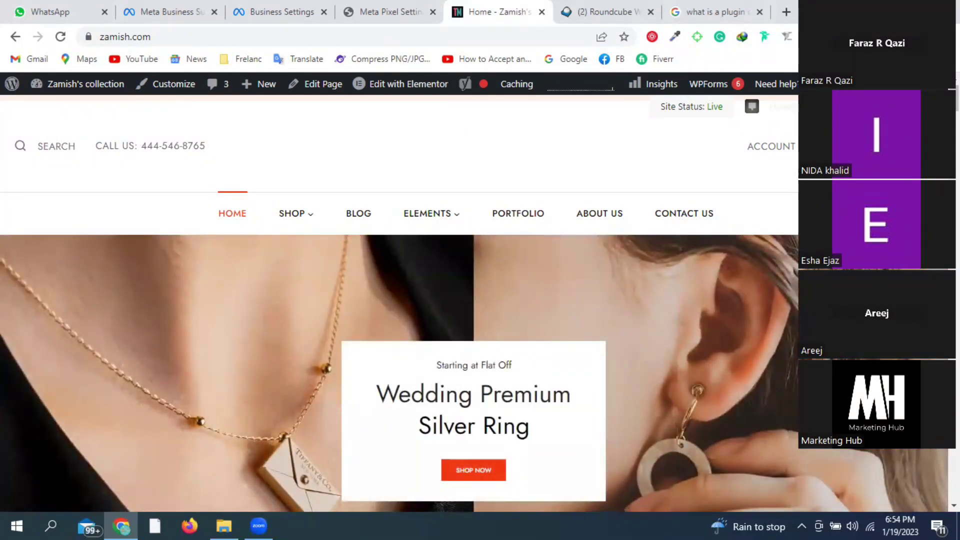
# Look through the home page's banner, collections, product sections, testimonials, blog and footer links
pyautogui.scroll(-10, 400, 300)
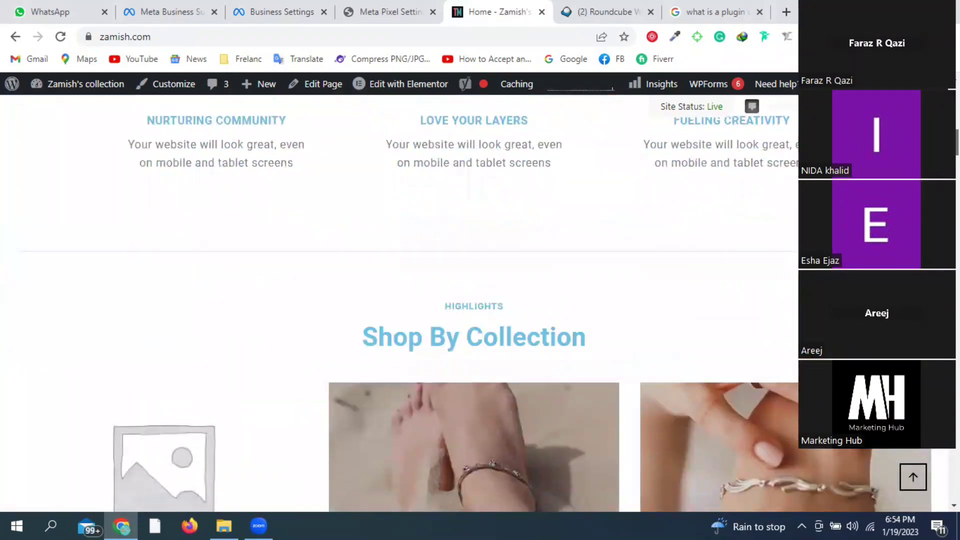
pyautogui.scroll(11, 400, 300)
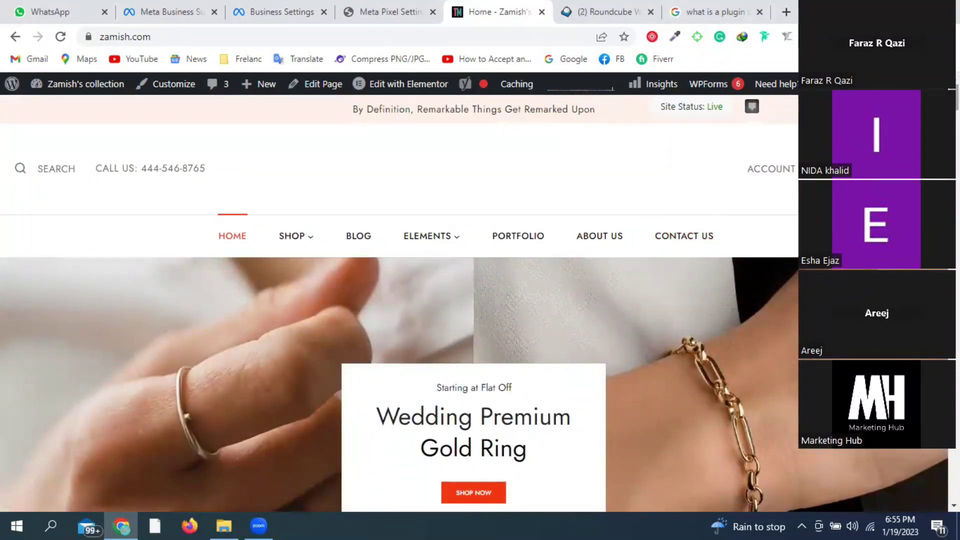
pyautogui.scroll(-8, 474, 300)
pyautogui.scroll(-10, 475, 300)
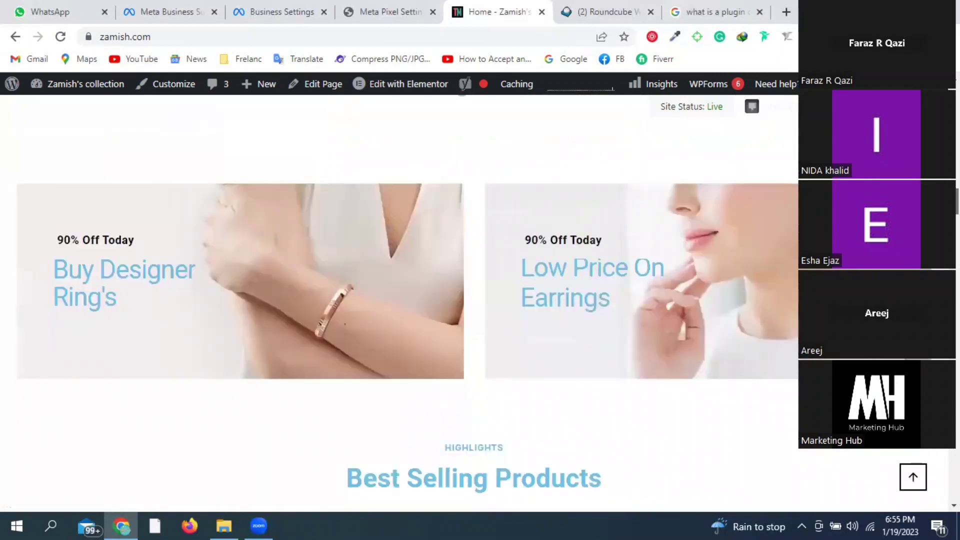
pyautogui.scroll(-10, 474, 300)
pyautogui.scroll(-7, 474, 300)
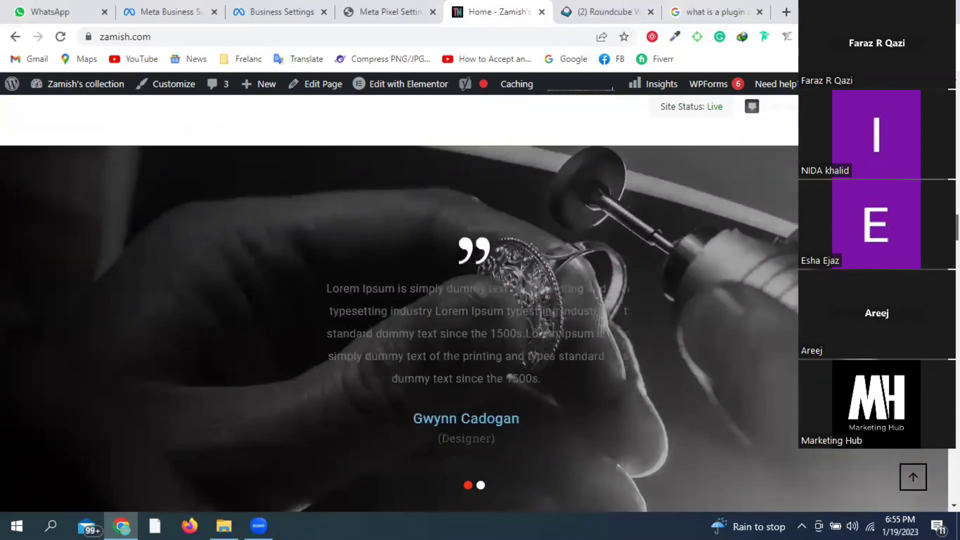
pyautogui.scroll(-15, 474, 300)
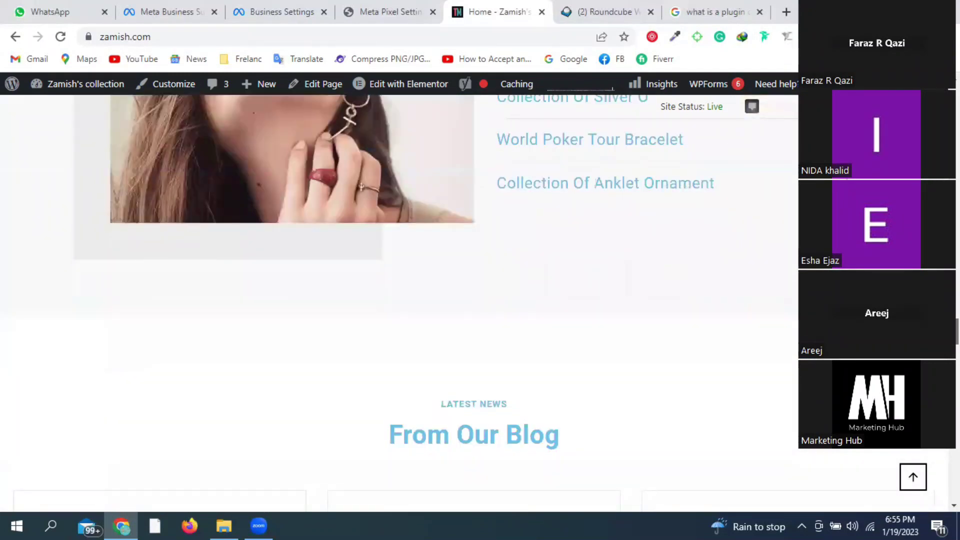
pyautogui.scroll(-10, 474, 300)
pyautogui.scroll(-7, 474, 300)
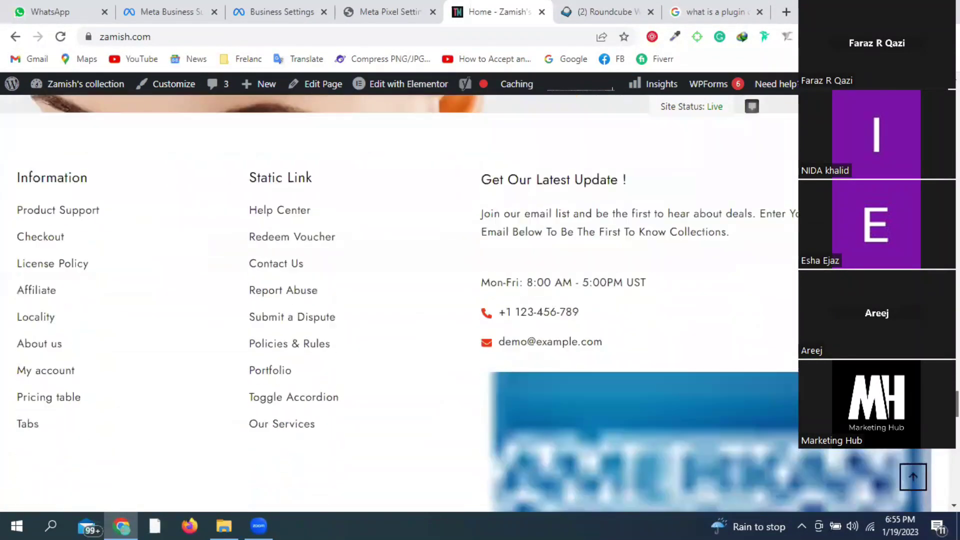
pyautogui.scroll(3, 474, 300)
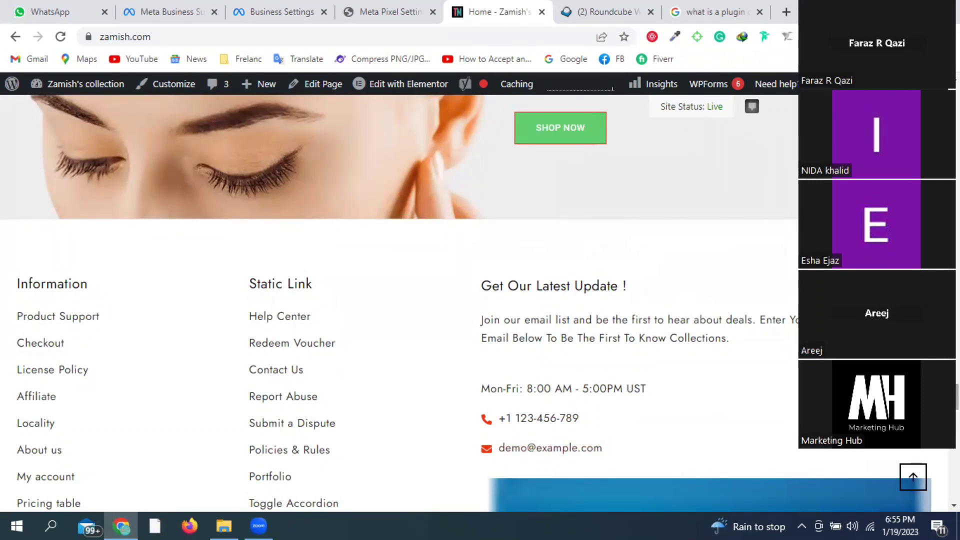
pyautogui.scroll(20, 480, 300)
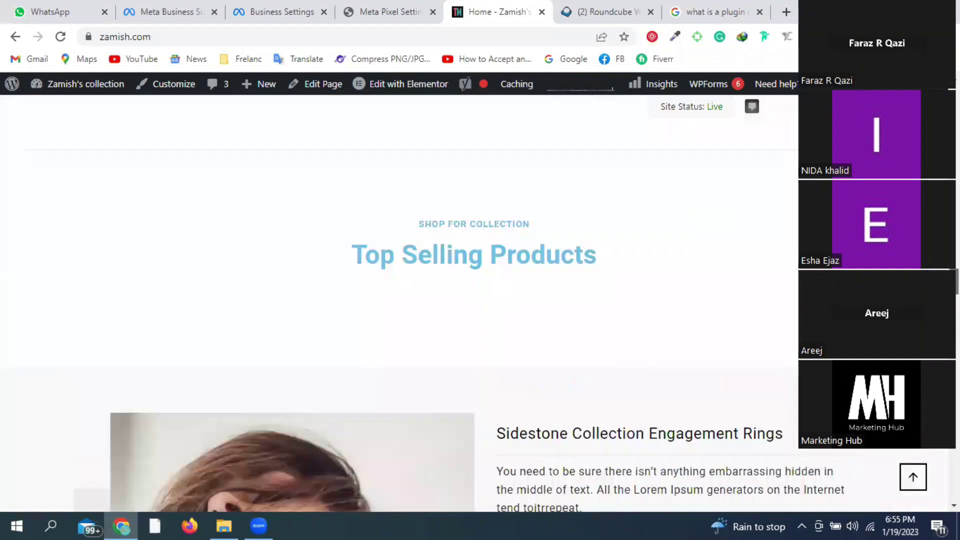
pyautogui.scroll(10, 452, 169)
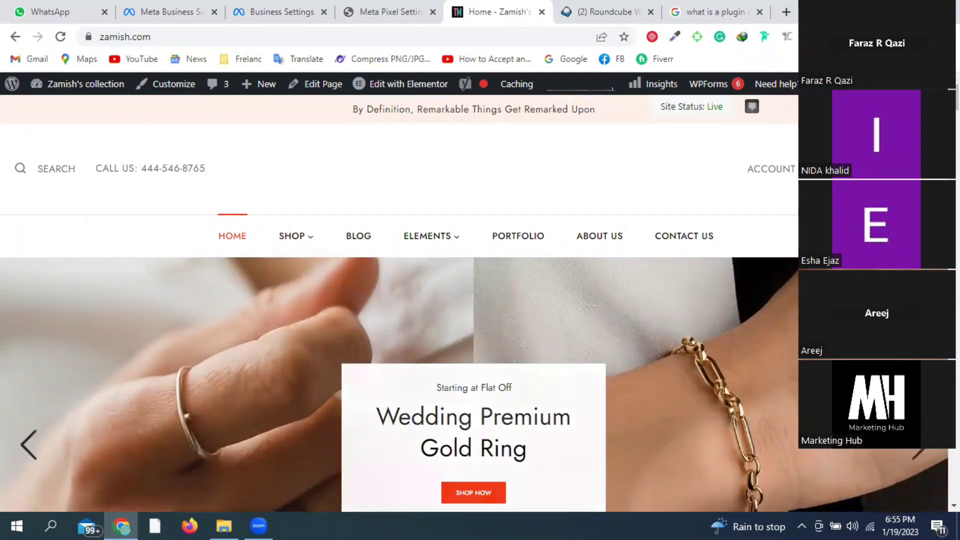
pyautogui.scroll(-2, 474, 300)
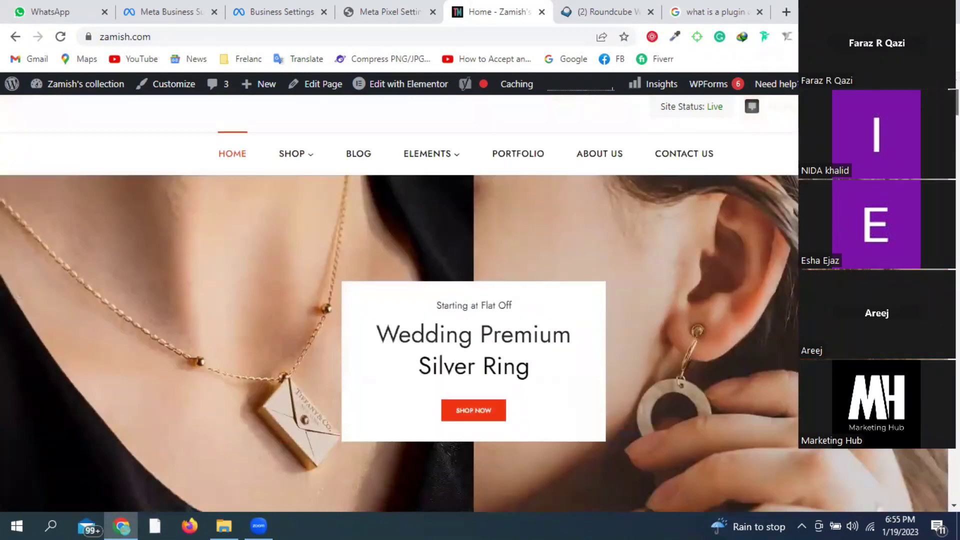
pyautogui.scroll(-2, 474, 300)
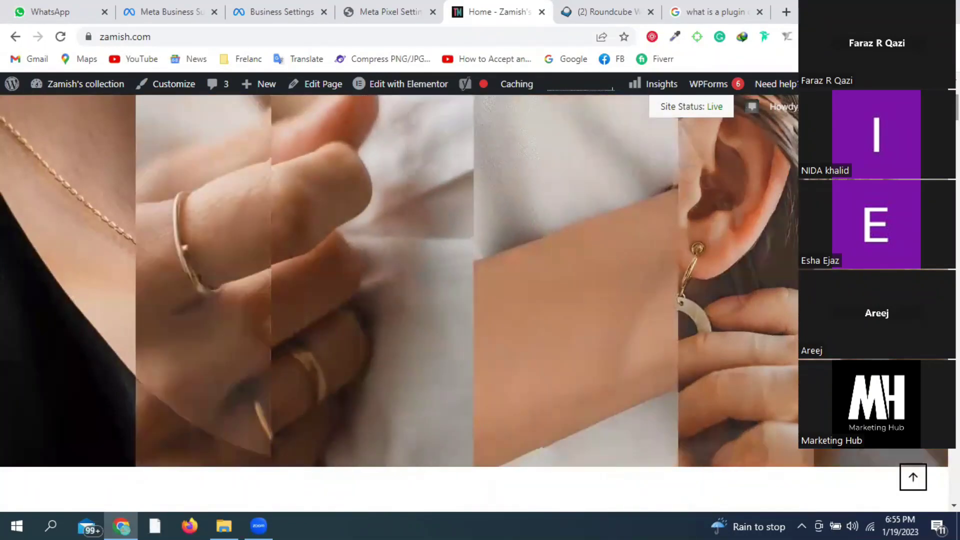
pyautogui.scroll(4, 474, 300)
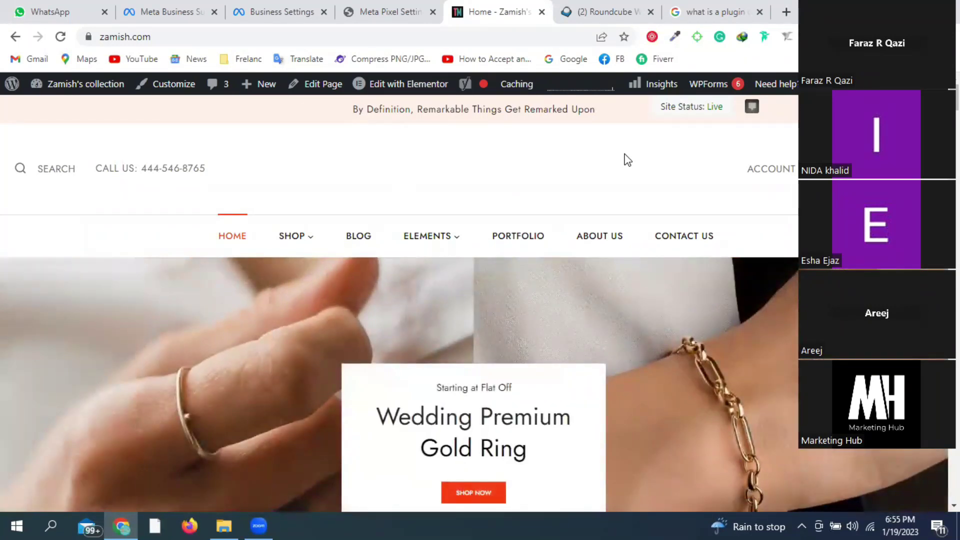
# Switch to Meta Business Suite and open Events Manager from the full list of advertising tools
pyautogui.click(169, 2)
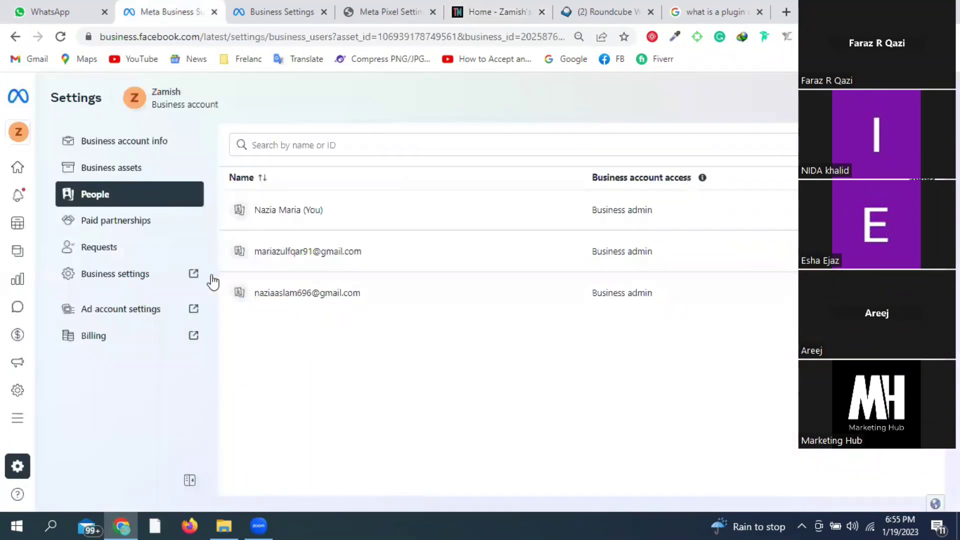
pyautogui.moveTo(23, 142)
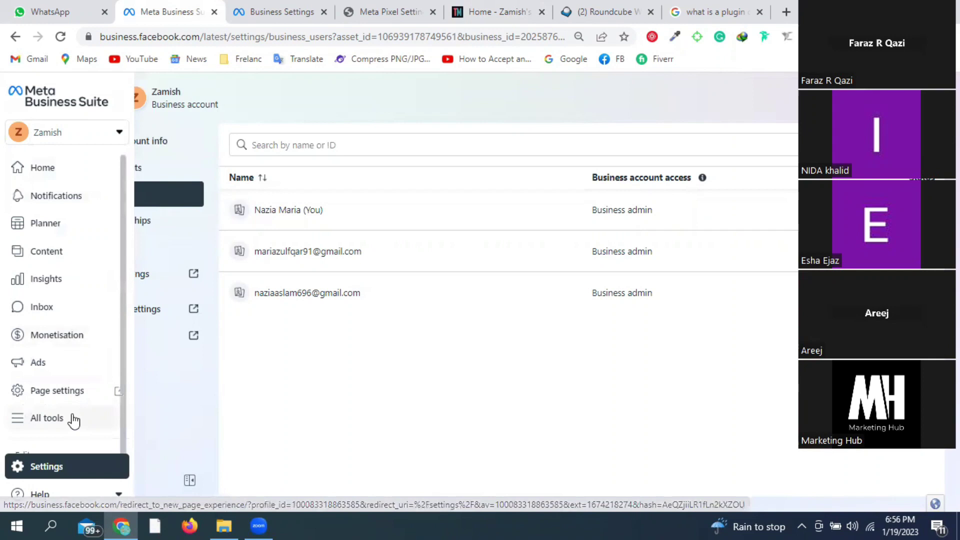
pyautogui.click(46, 426)
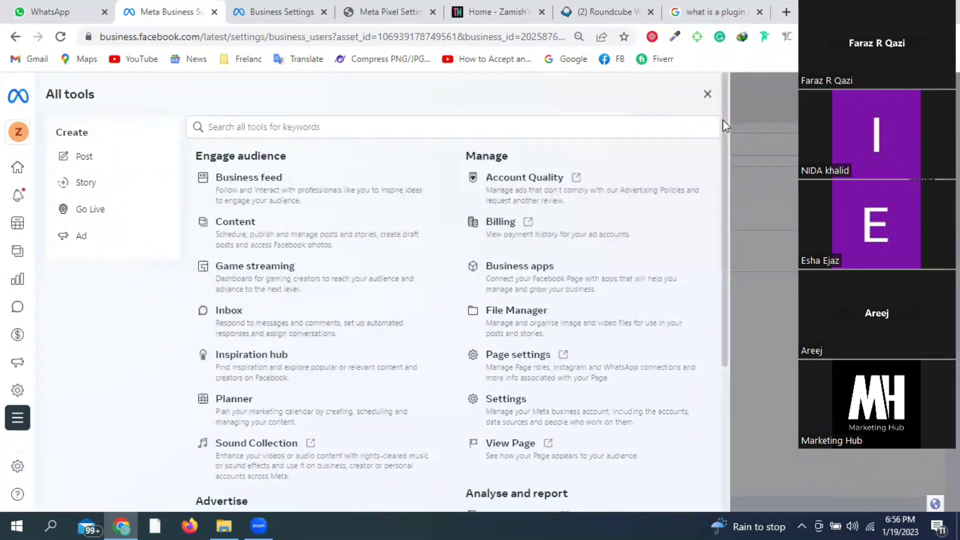
pyautogui.moveTo(724, 122); pyautogui.dragTo(722, 305)
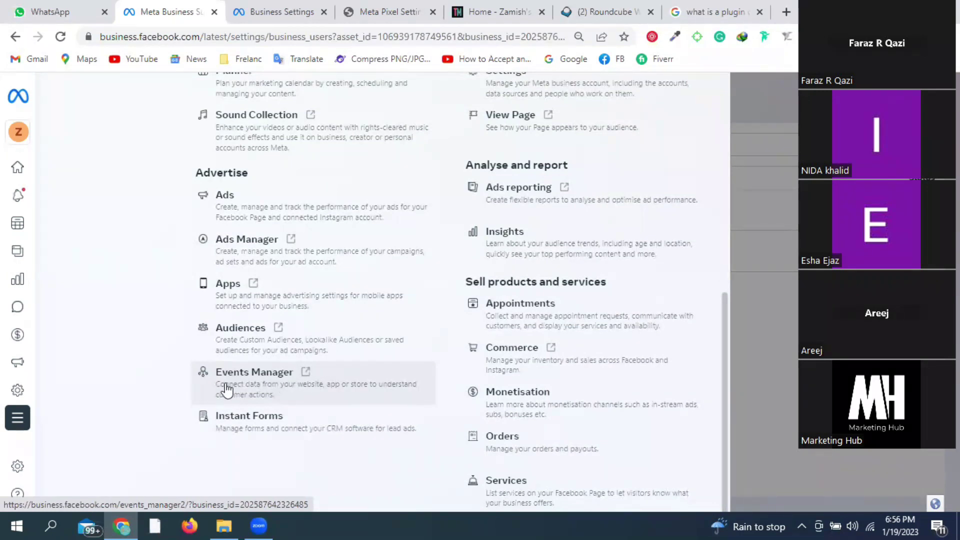
pyautogui.click(279, 389)
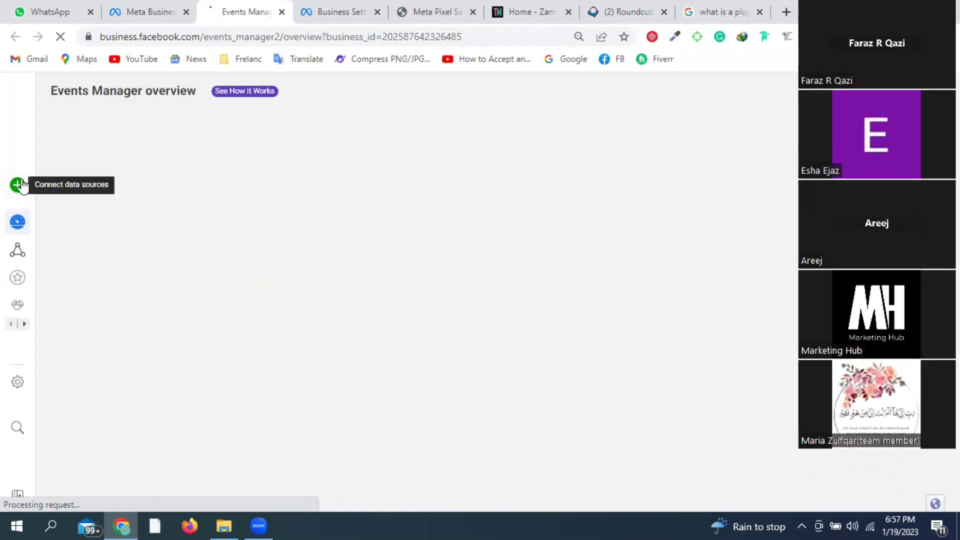
pyautogui.moveTo(54, 167)
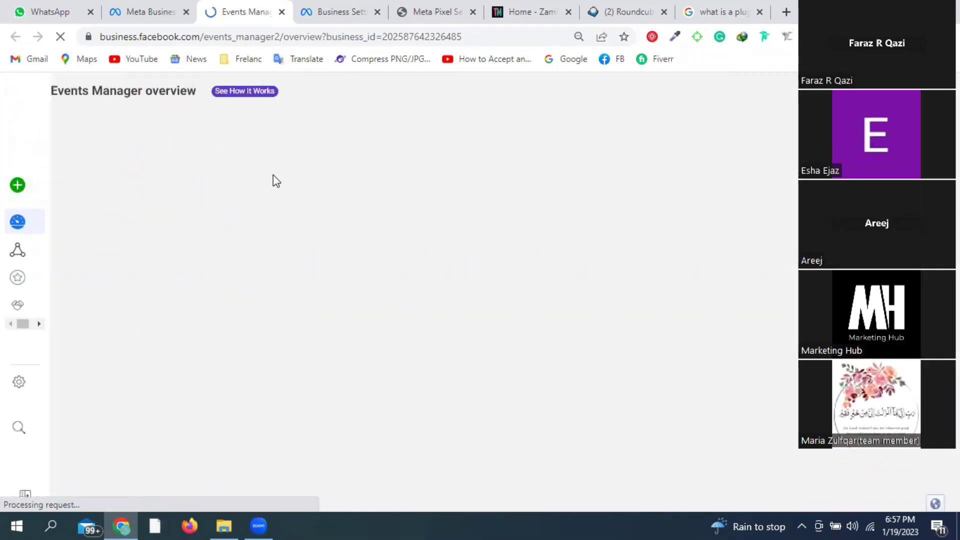
pyautogui.moveTo(20, 185)
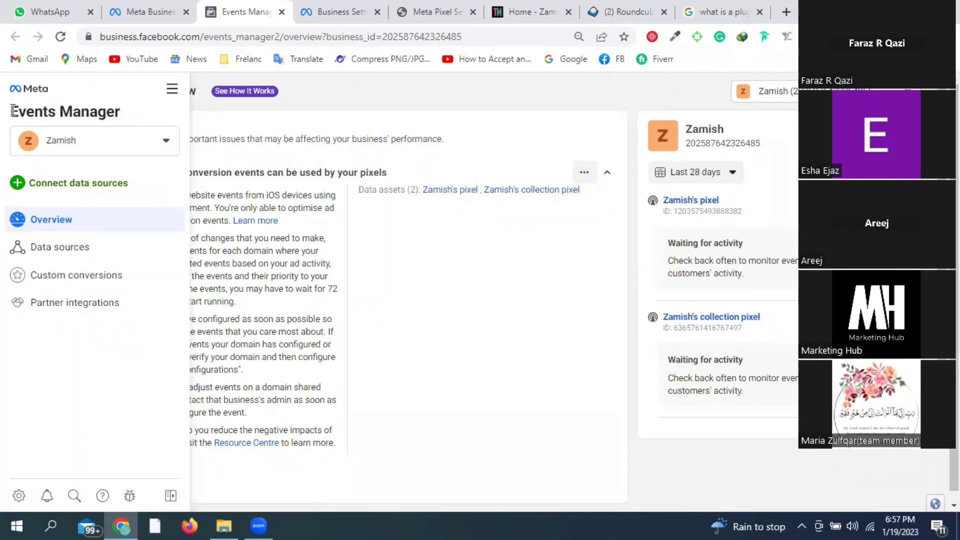
# Review the Events Manager entry in Meta Business Suite's full list of tools, and return to the Events Manager overview
pyautogui.moveTo(12, 110); pyautogui.dragTo(128, 119)
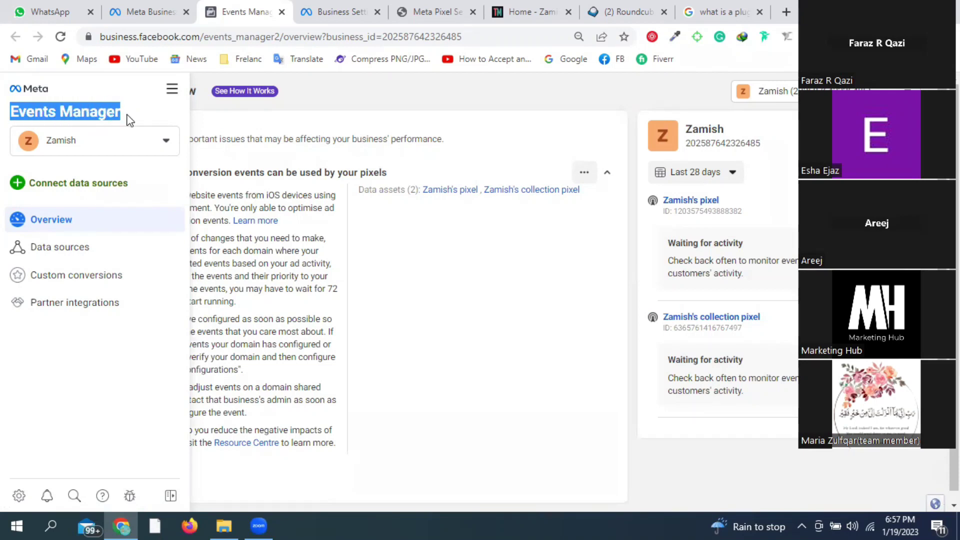
pyautogui.click(134, 9)
pyautogui.moveTo(20, 106)
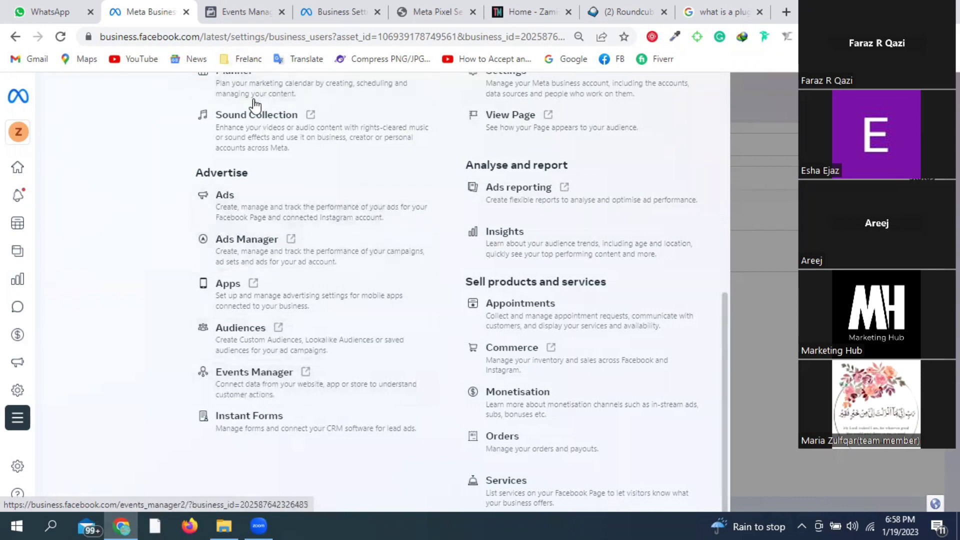
pyautogui.click(245, 18)
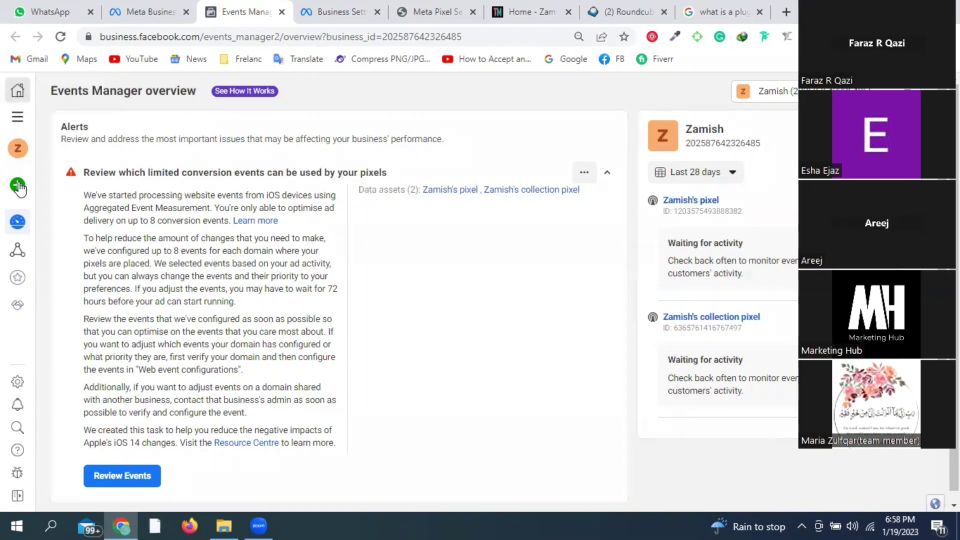
# Open the account choices in the Events Manager overview and select the Zamish business account
pyautogui.moveTo(46, 154)
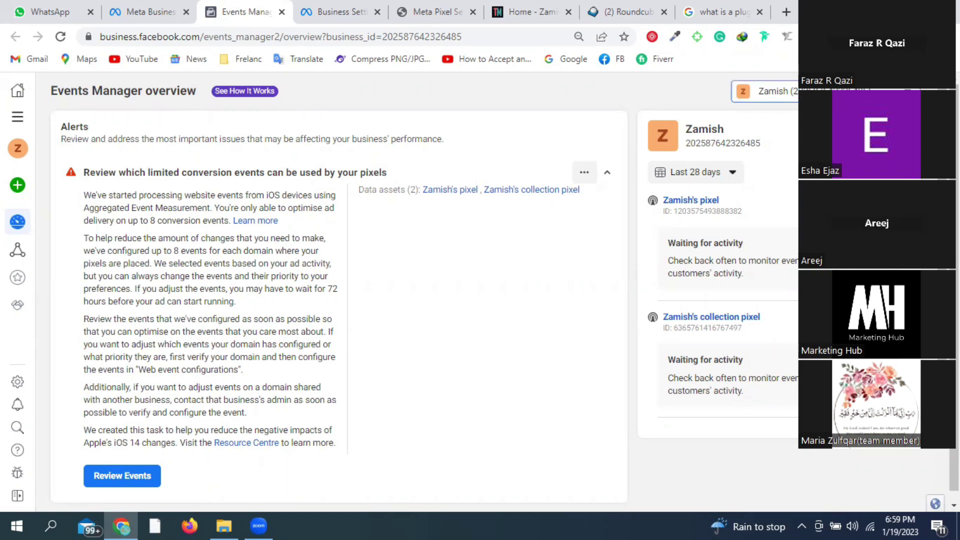
pyautogui.click(781, 91)
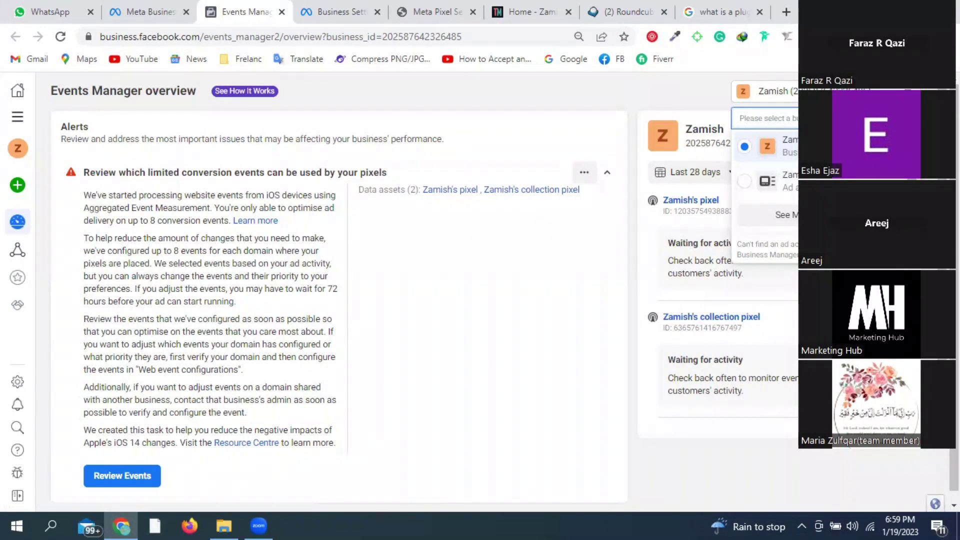
pyautogui.click(850, 146)
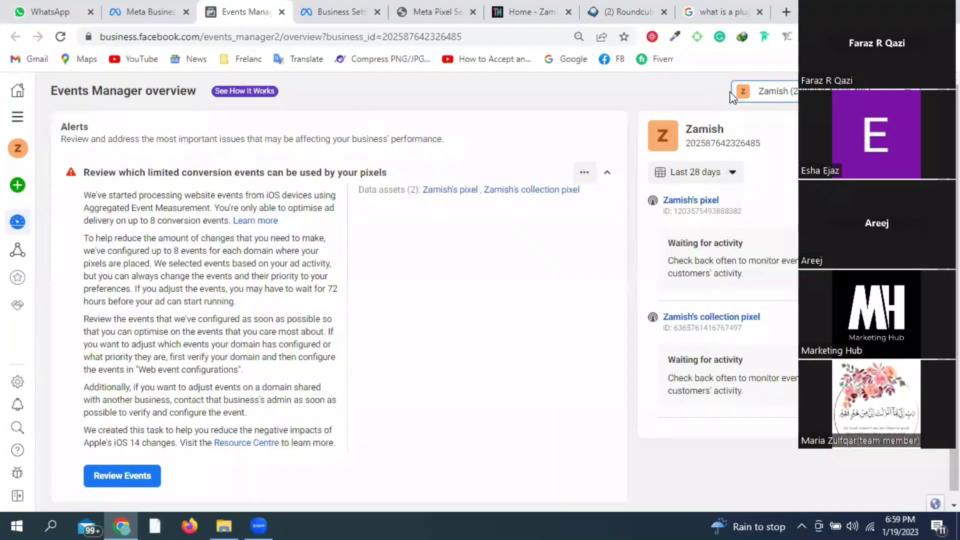
pyautogui.moveTo(2, 181)
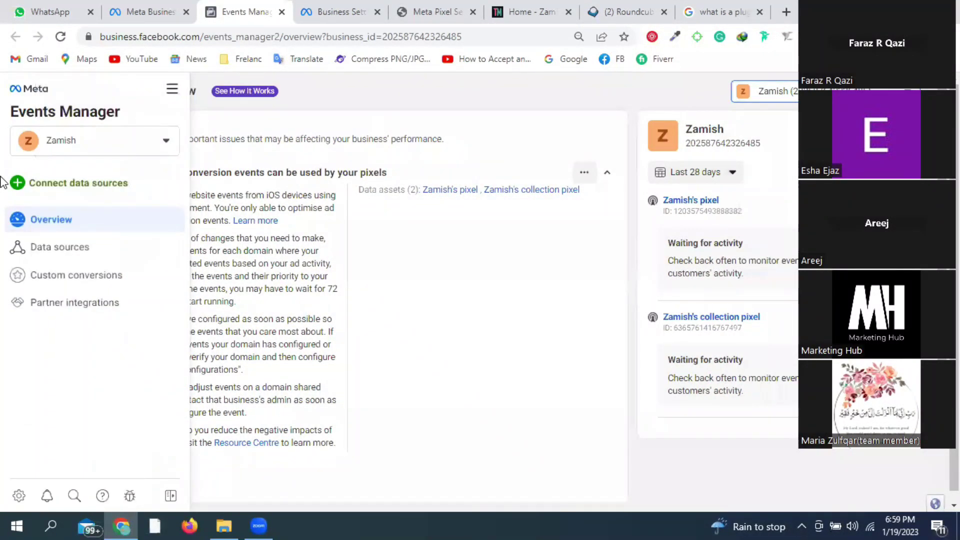